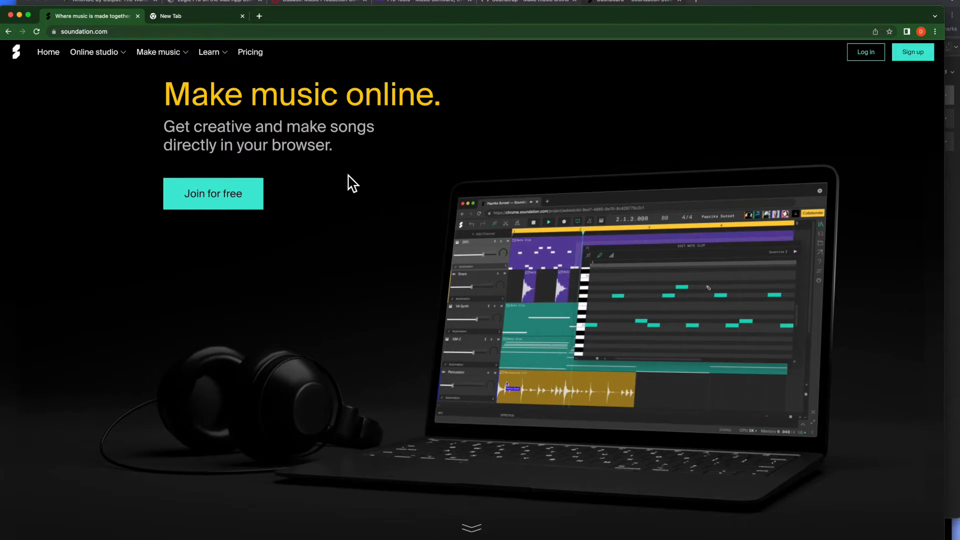
# - View the Soundation pricing plans, and return to the project dashboard
pyautogui.click(252, 58)
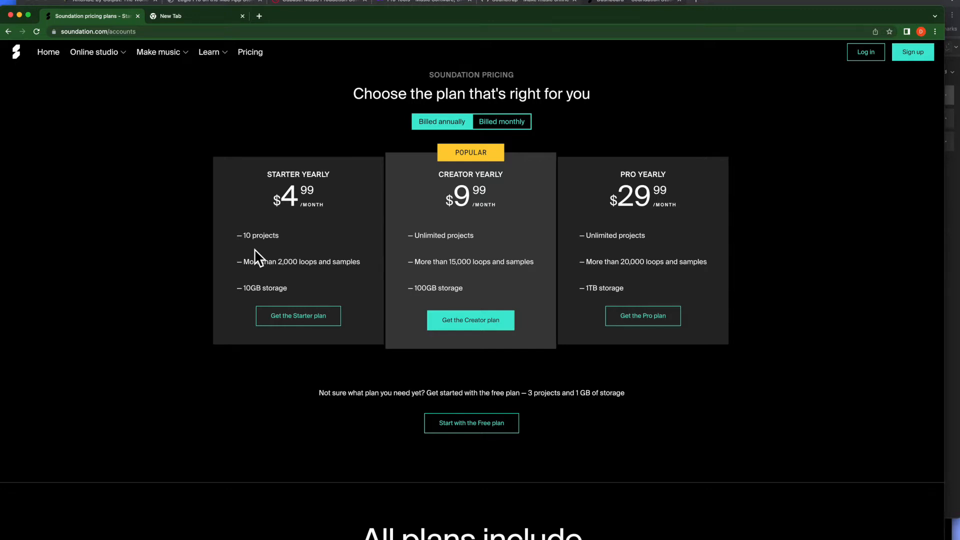
pyautogui.click(952, 11)
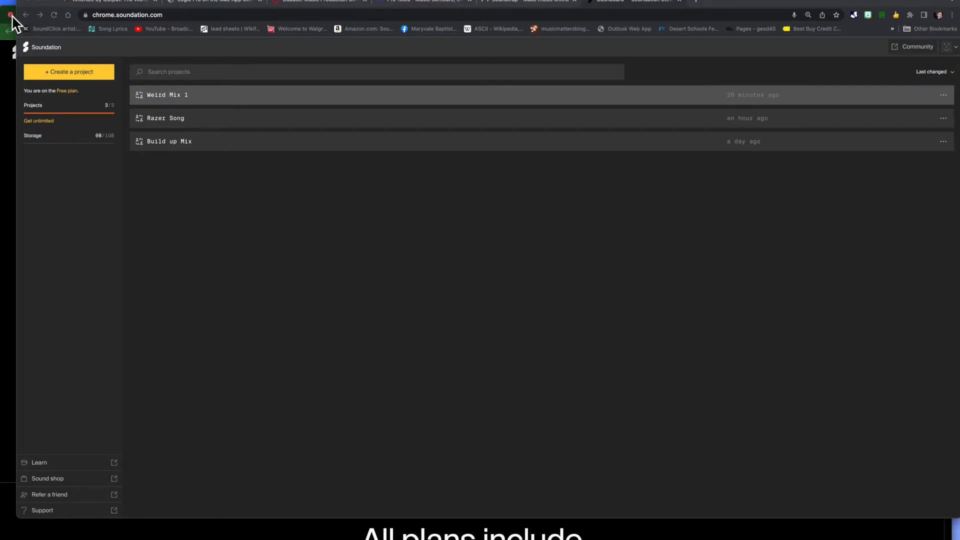
# - Browse the product pages for Arcade for Ableton Live, Logic Pro, Cubase, Pro Tools and Soundtrap
pyautogui.click(111, 5)
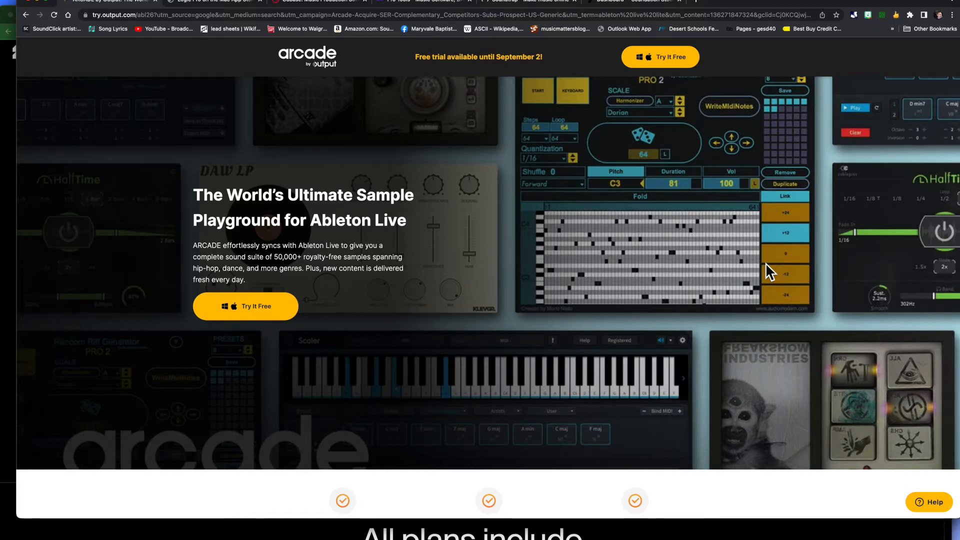
pyautogui.click(221, 1)
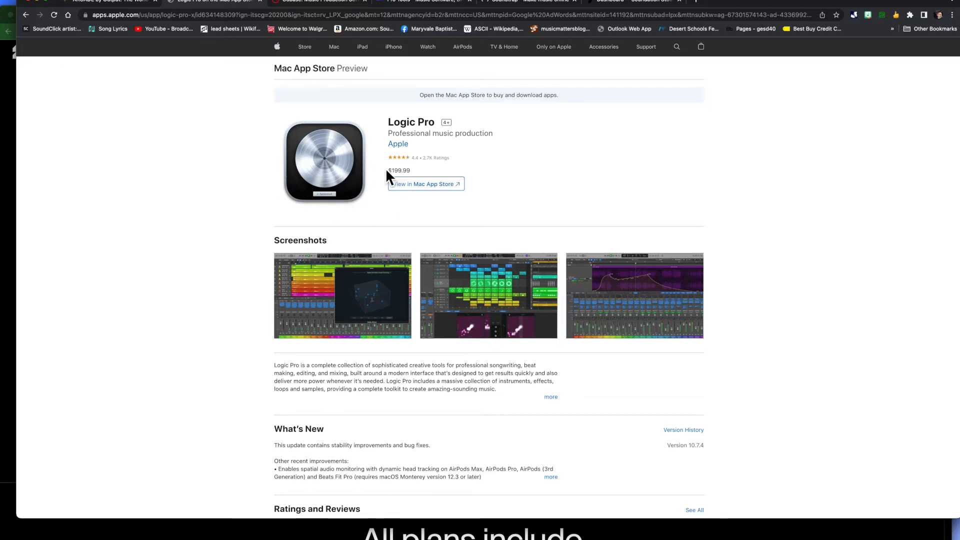
pyautogui.click(322, 5)
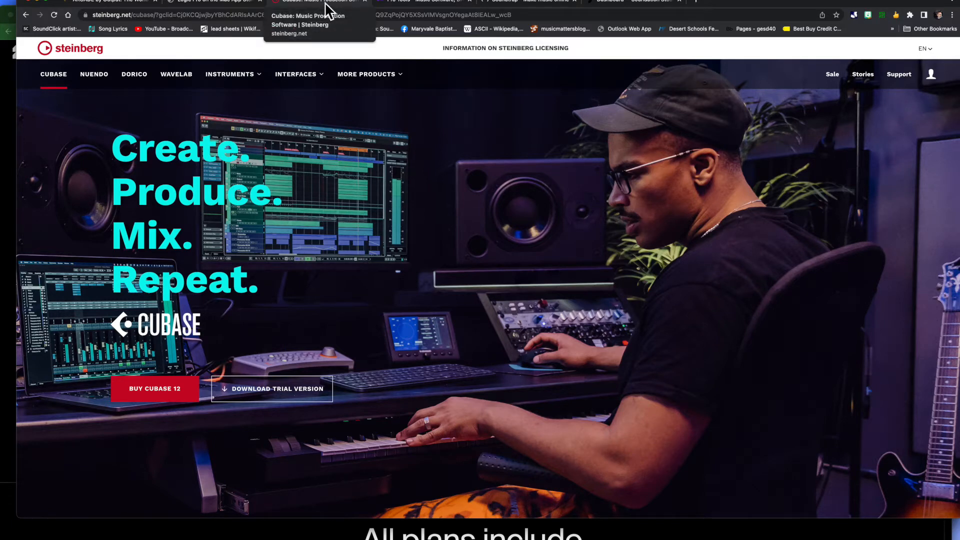
pyautogui.click(412, 4)
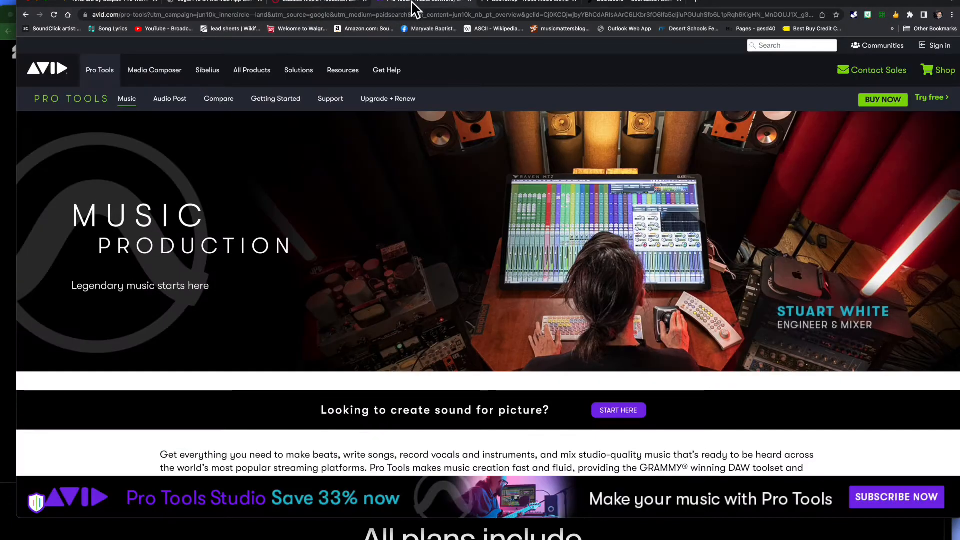
pyautogui.click(318, 4)
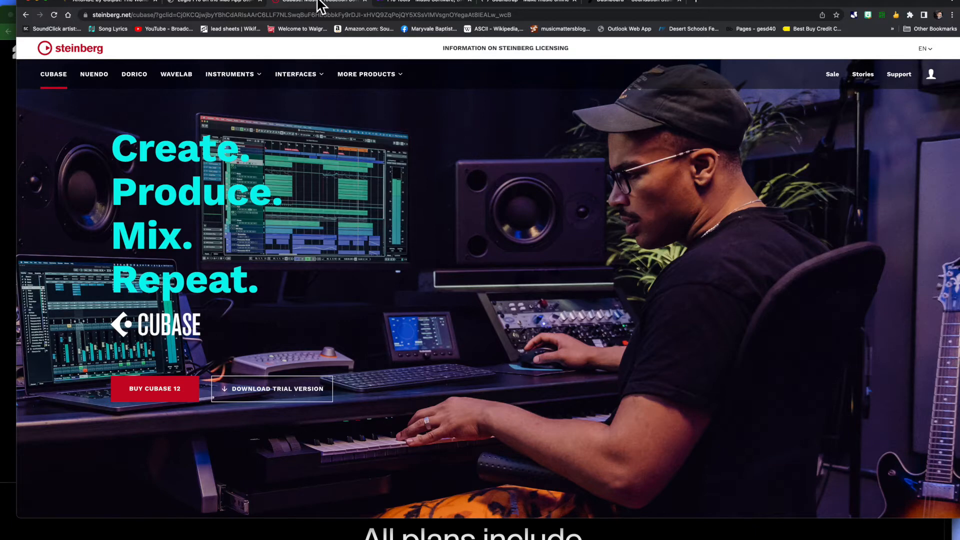
pyautogui.click(231, 5)
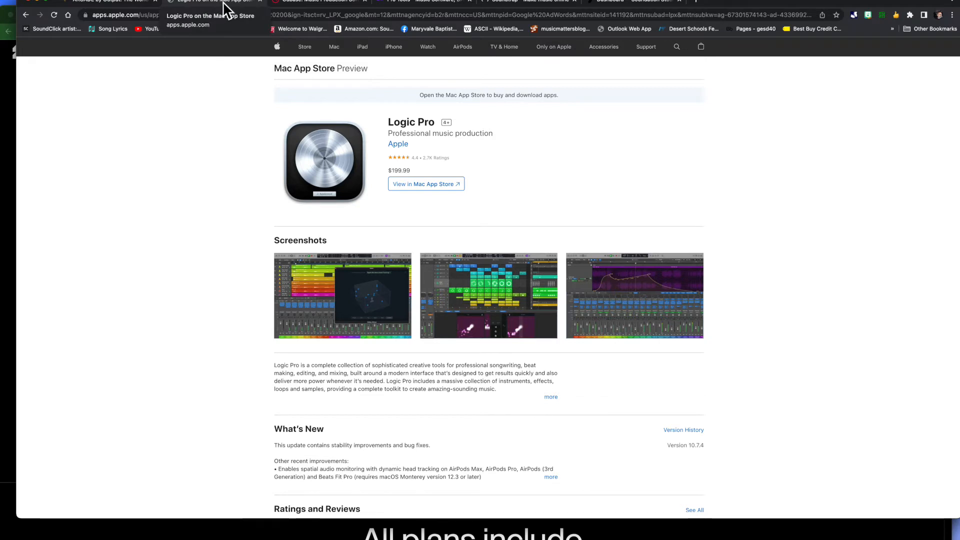
pyautogui.click(128, 5)
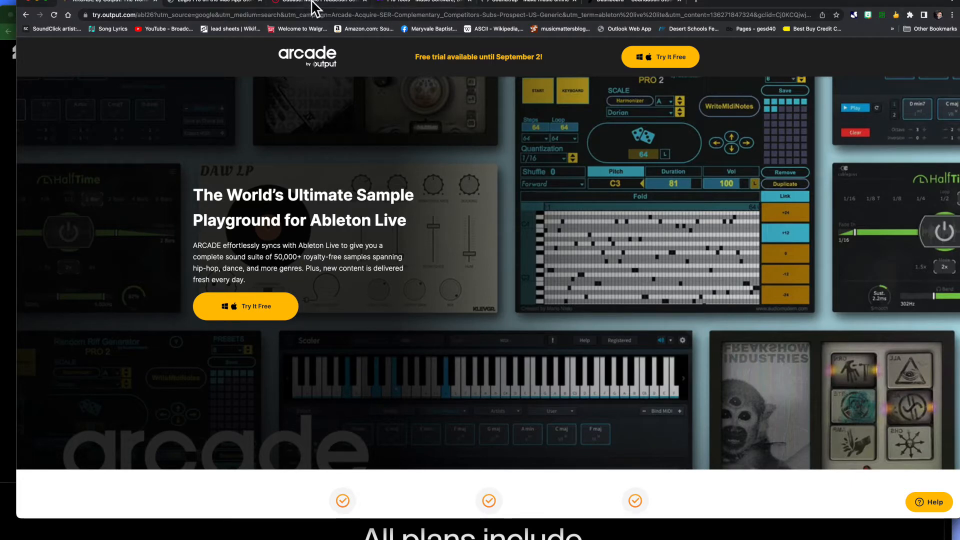
pyautogui.click(425, 5)
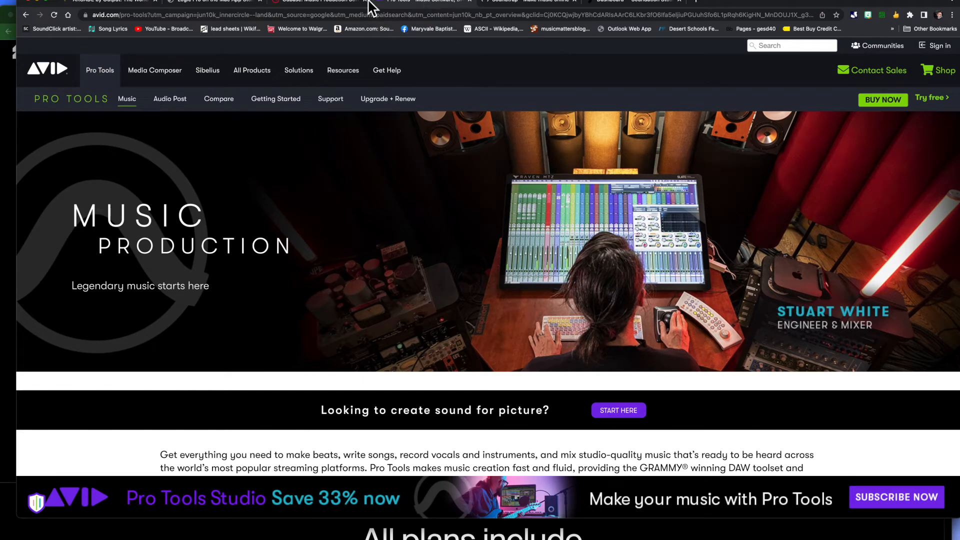
pyautogui.click(328, 4)
pyautogui.click(435, 3)
pyautogui.click(527, 4)
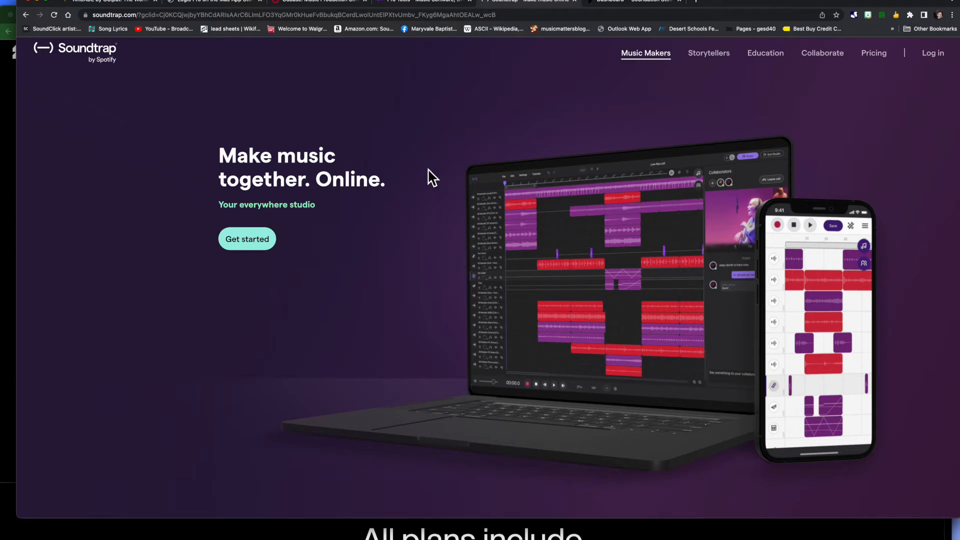
# - Revisit the Soundation project dashboard and pricing plans, ending on the Soundation home page
pyautogui.click(659, 2)
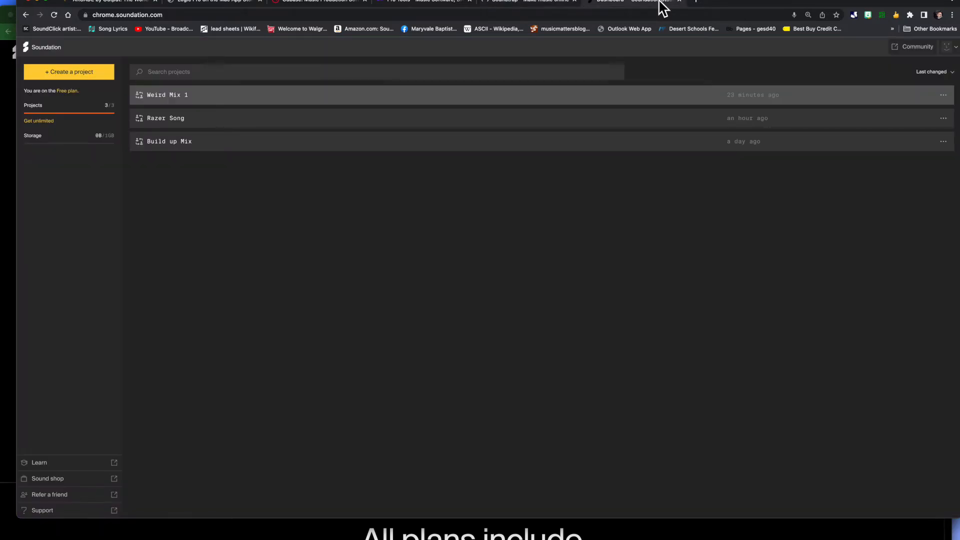
pyautogui.click(12, 177)
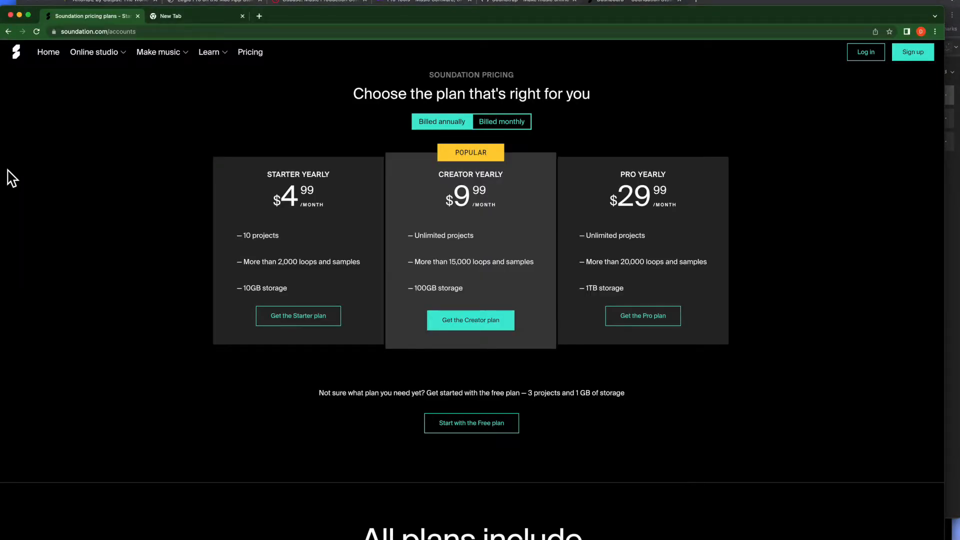
pyautogui.click(47, 55)
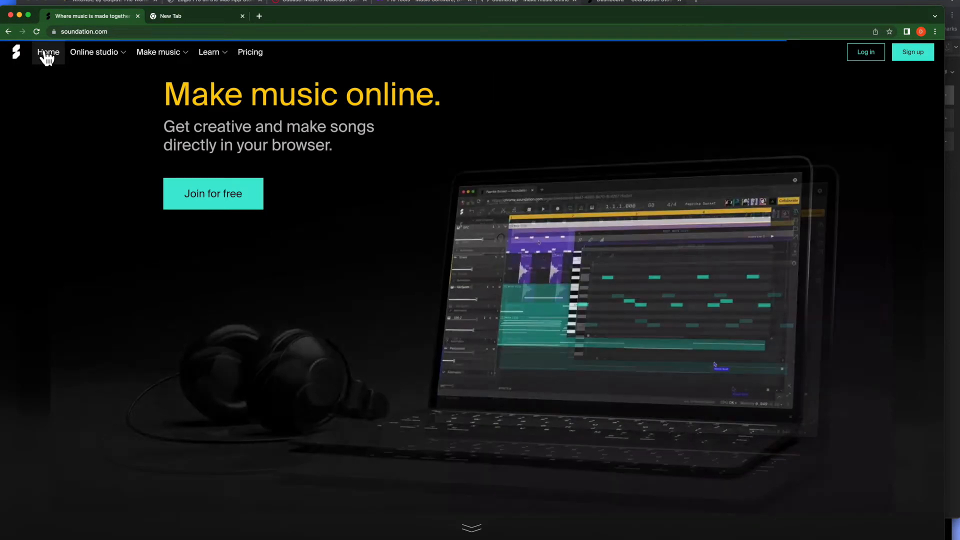
# - Open the Weird Mix 1 project from the dashboard and list the loops and samples in its sound library
pyautogui.click(657, 7)
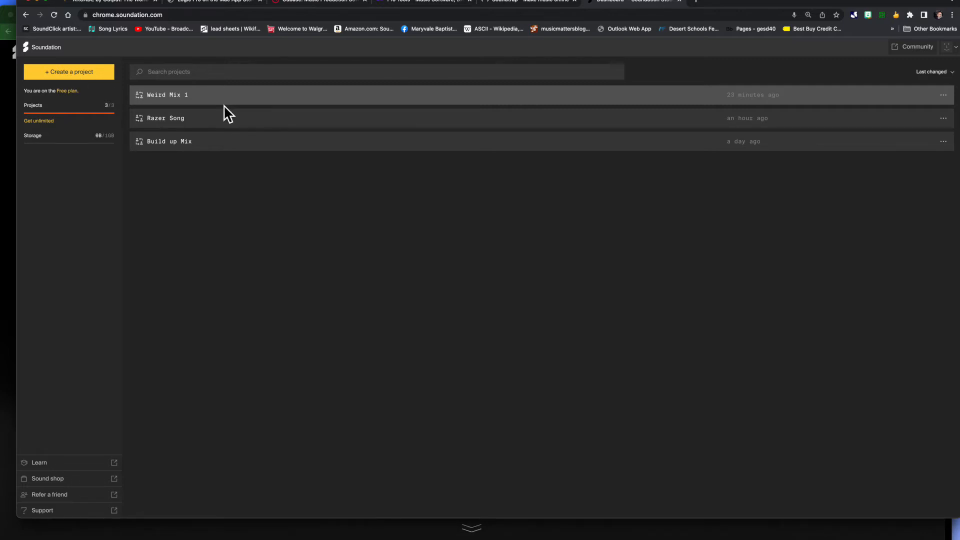
pyautogui.click(173, 97)
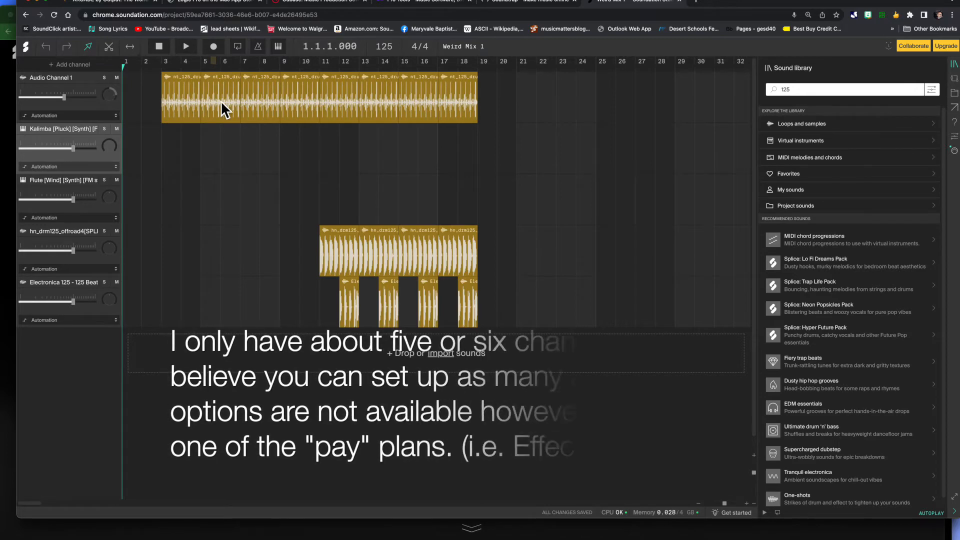
pyautogui.click(813, 127)
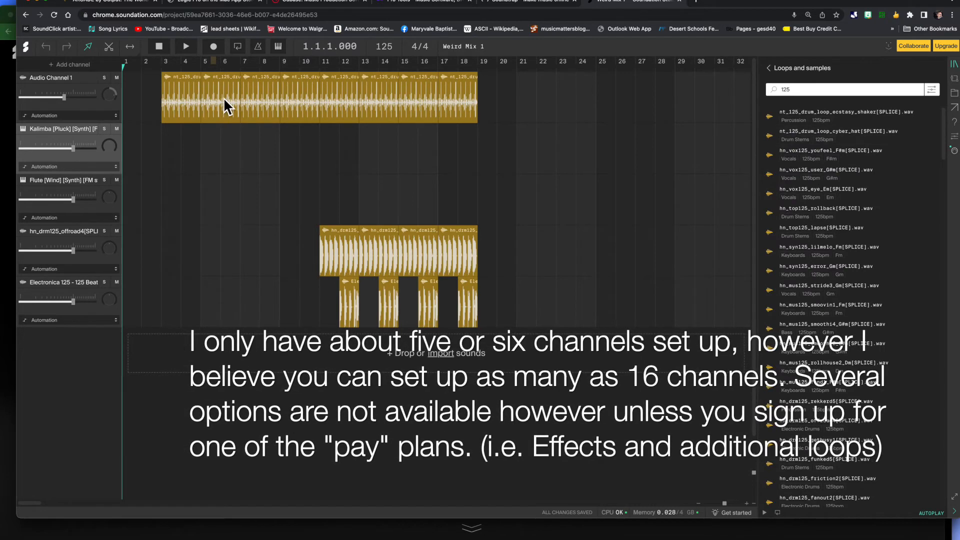
# - Audition the 125 bpm library loops hn_vox125_youfeel_F#m, hn_mus125_smoothi2_G#m, hn_vox125_eye_Em and hn_mus125_rollhouse2_Dm
pyautogui.click(770, 158)
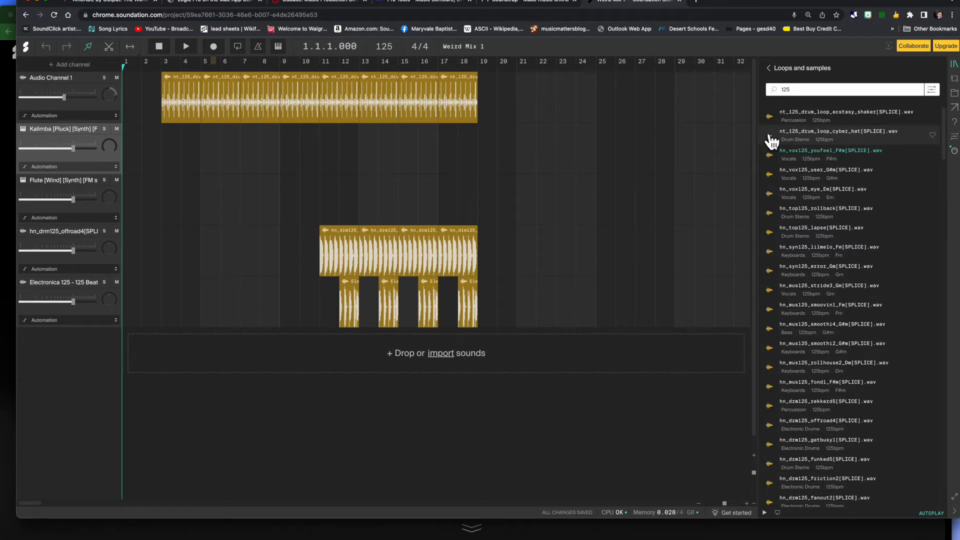
pyautogui.scroll(-3, 814, 392)
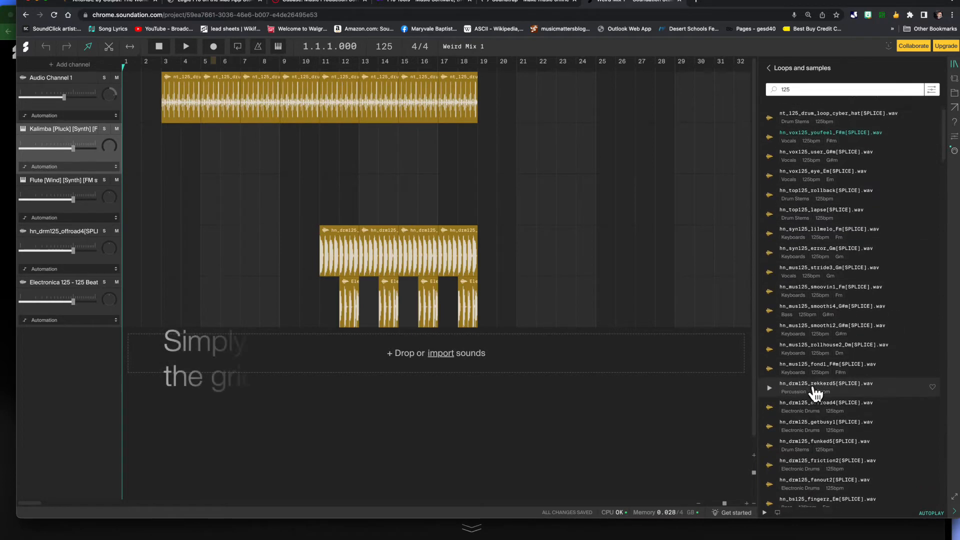
pyautogui.scroll(3, 810, 150)
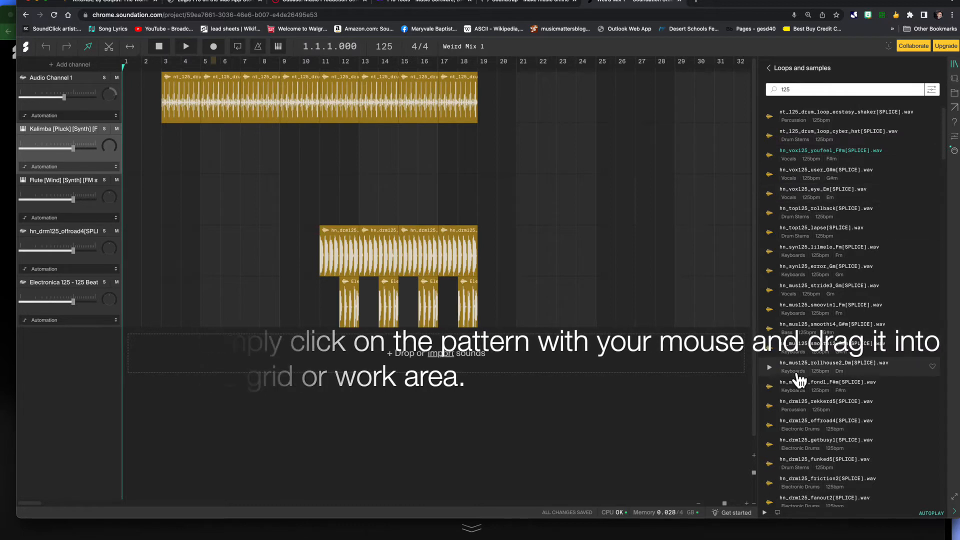
pyautogui.click(769, 349)
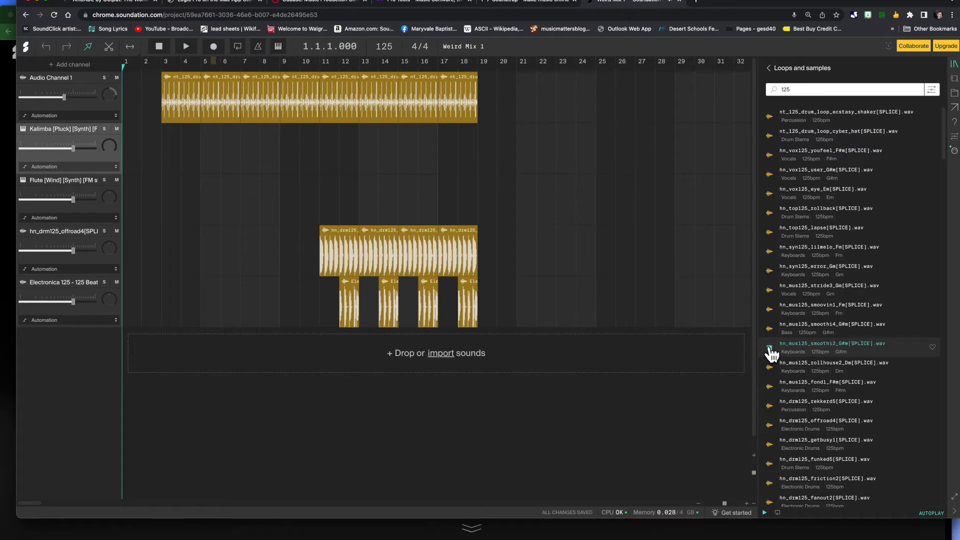
pyautogui.click(769, 350)
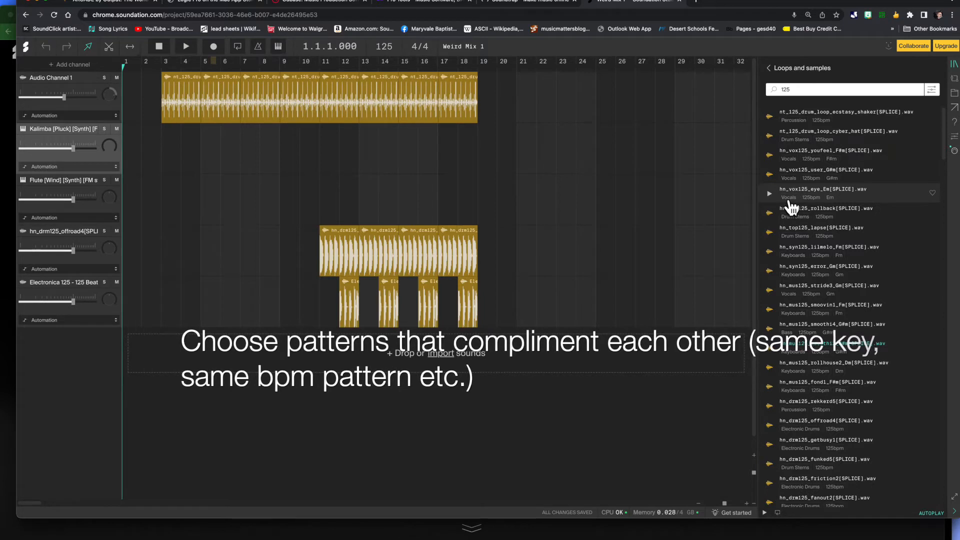
pyautogui.click(769, 197)
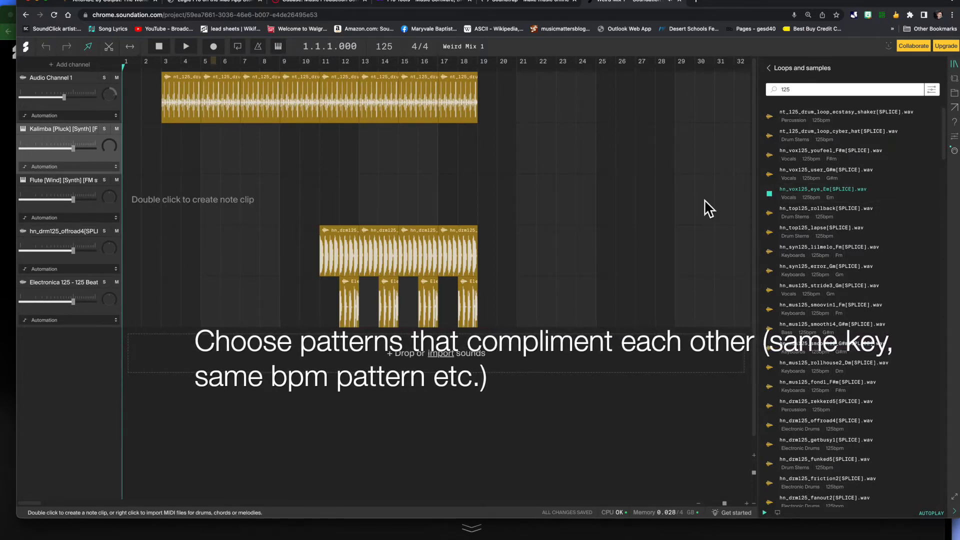
pyautogui.click(769, 367)
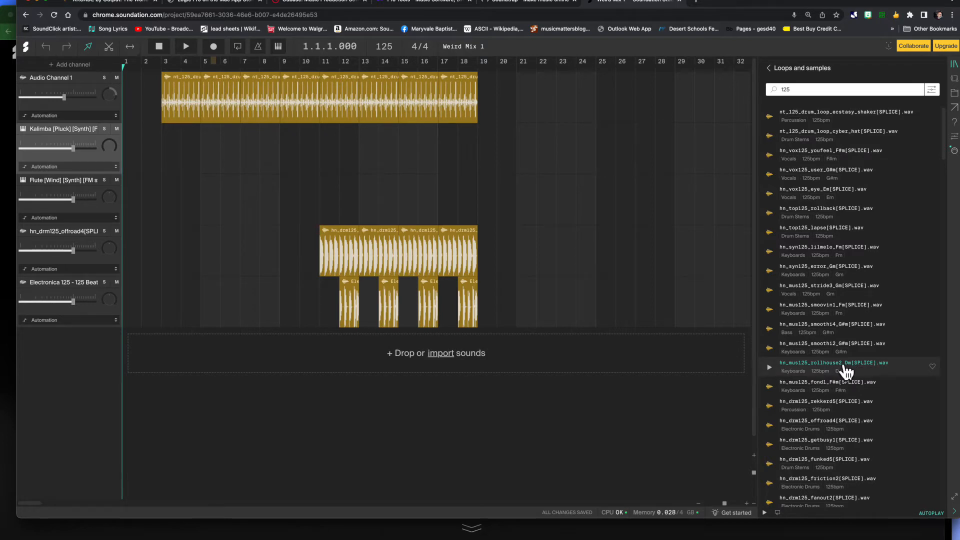
# - Place the hn_mus125_rollhouse2_Dm loop on a new channel at bar 3 and play the mix
pyautogui.moveTo(845, 371); pyautogui.dragTo(182, 364)
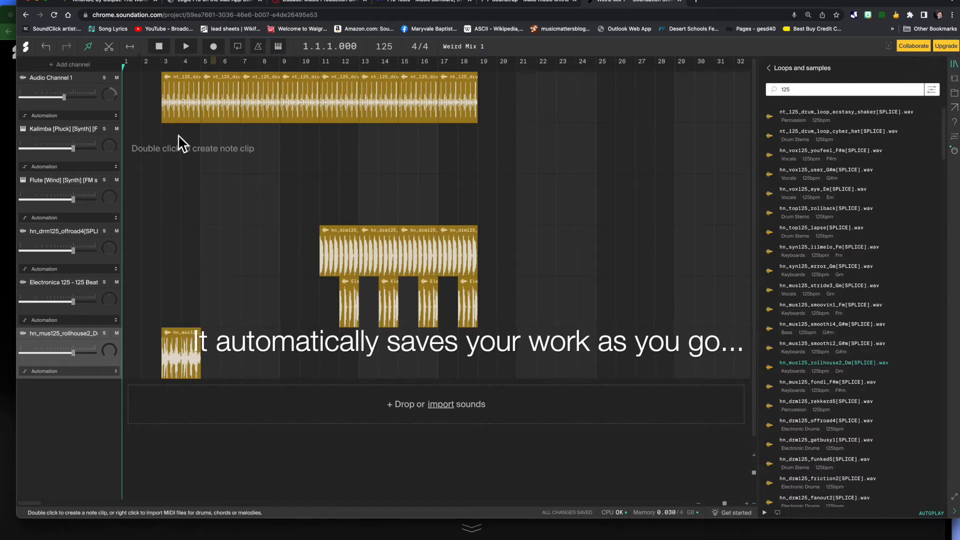
pyautogui.press('space')
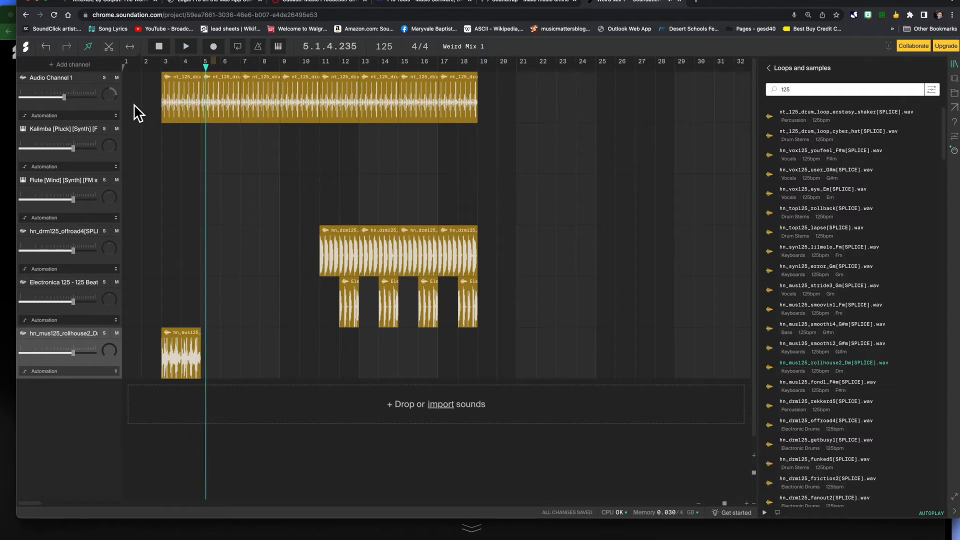
# - Copy the rollhouse2 clip and position the duplicate at bar 5, directly after the original
pyautogui.rightClick(179, 347)
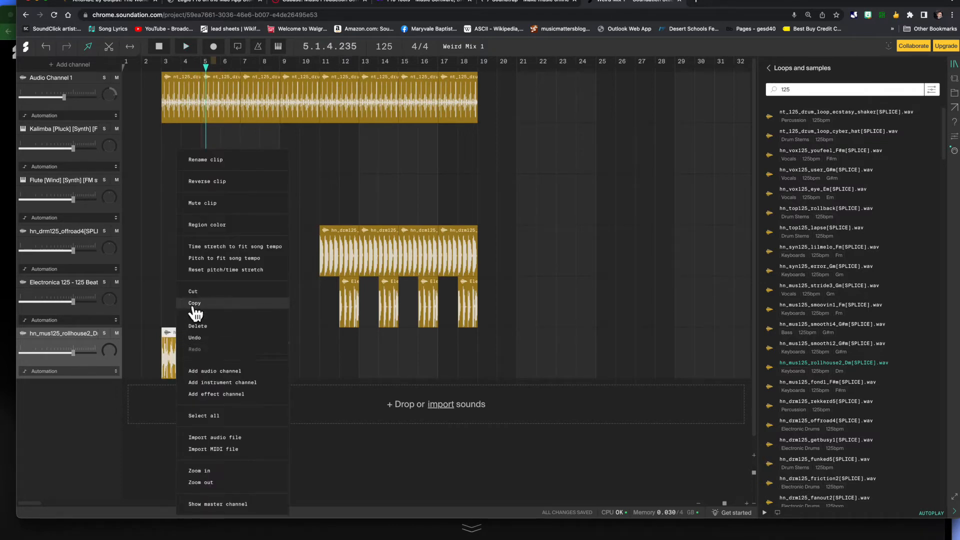
pyautogui.click(198, 313)
pyautogui.click(221, 362)
pyautogui.rightClick(221, 362)
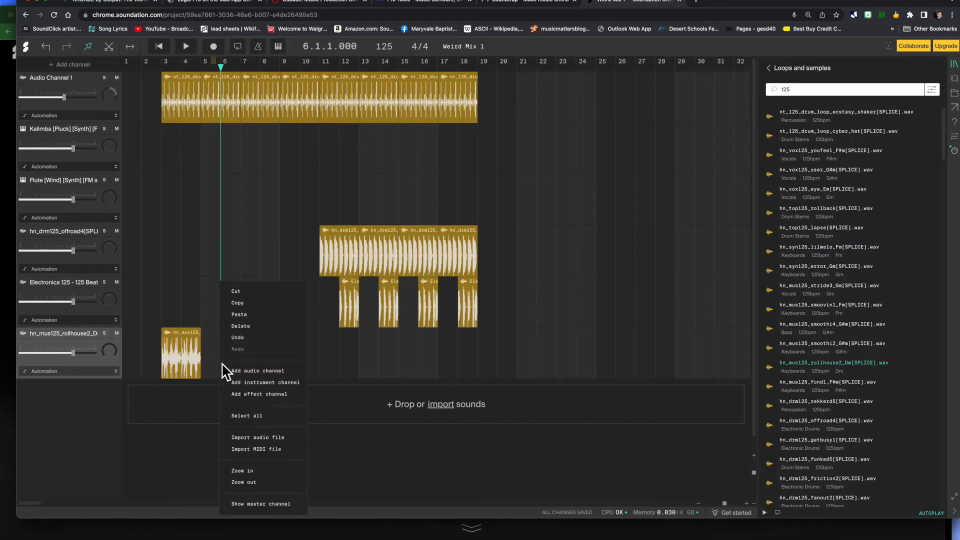
pyautogui.click(247, 315)
pyautogui.moveTo(251, 355); pyautogui.dragTo(228, 356)
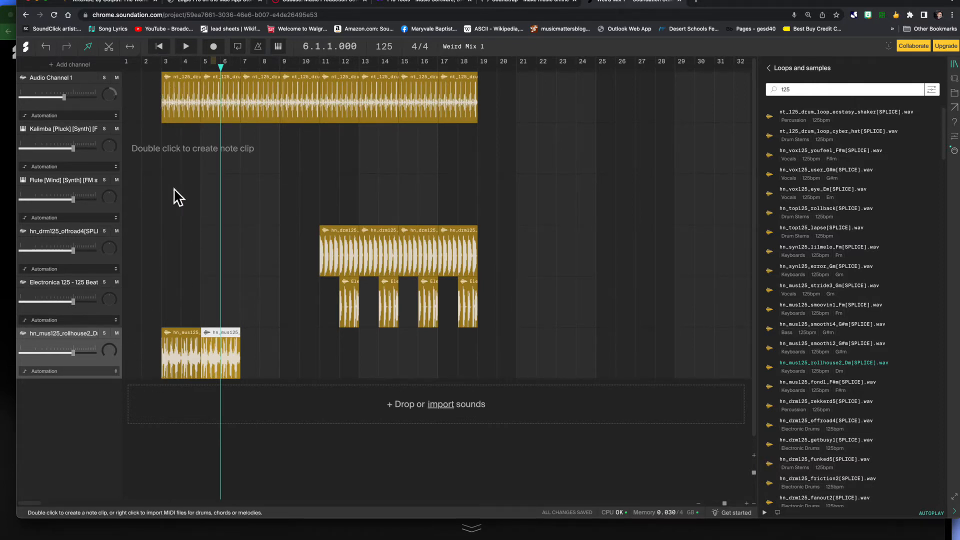
# - Play the arrangement from bar 1 to hear the two rollhouse2 clips in the mix
pyautogui.click(135, 99)
pyautogui.press('Home')
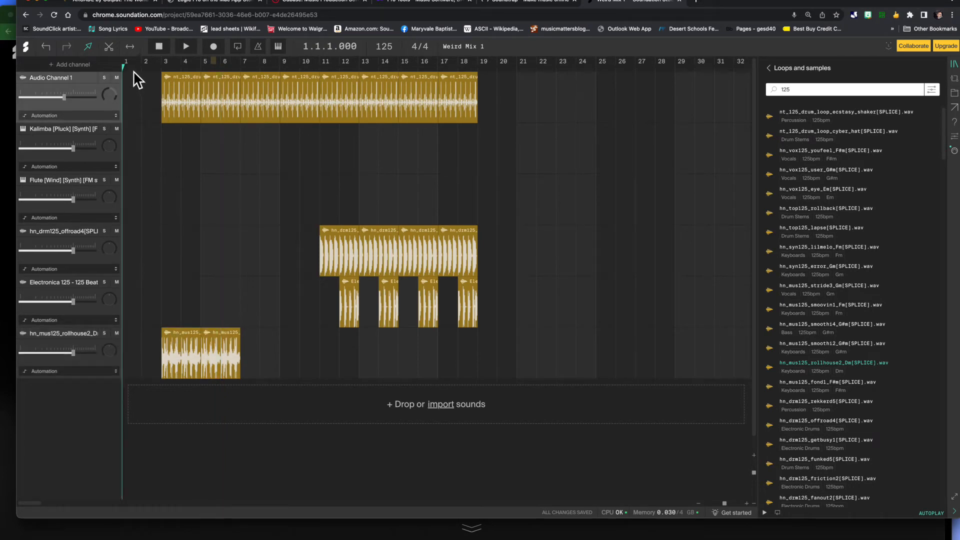
pyautogui.press('space')
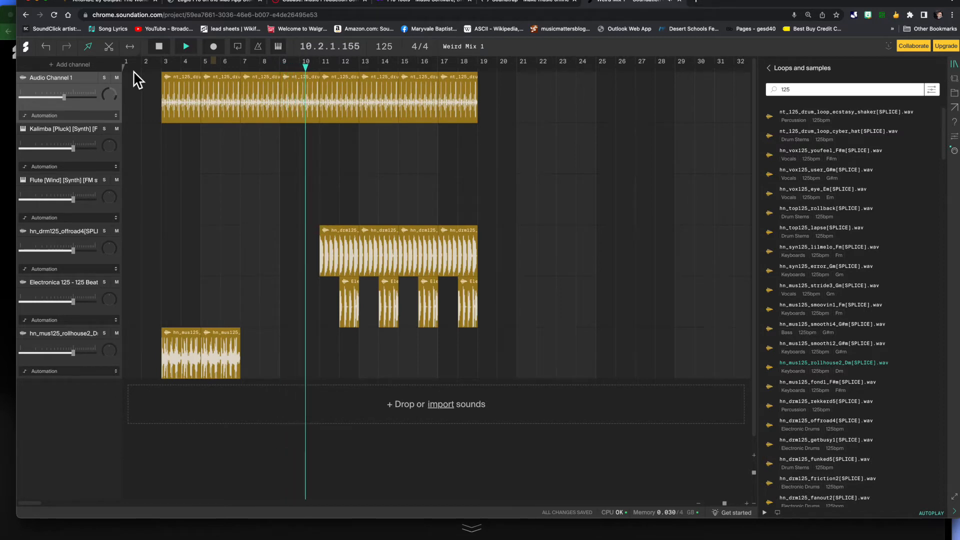
# - Solo the hn_drm125_offroad4 and Electronica 125 channels to hear them in isolation, and turn both solos off again
pyautogui.click(105, 232)
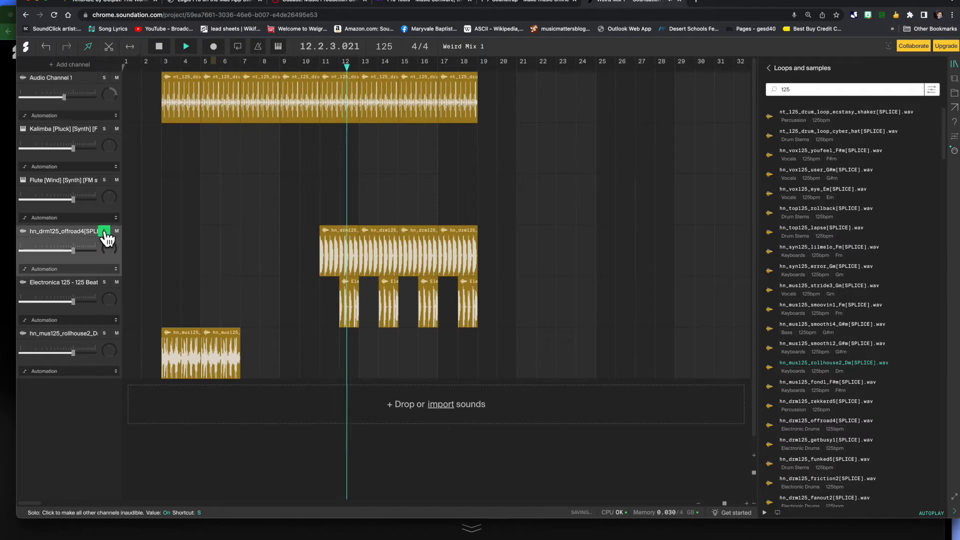
pyautogui.click(104, 283)
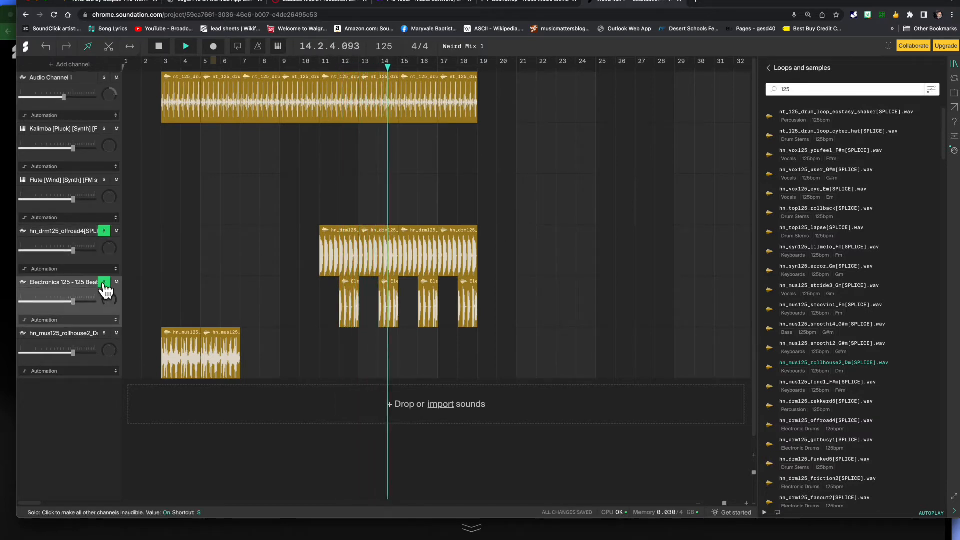
pyautogui.click(104, 232)
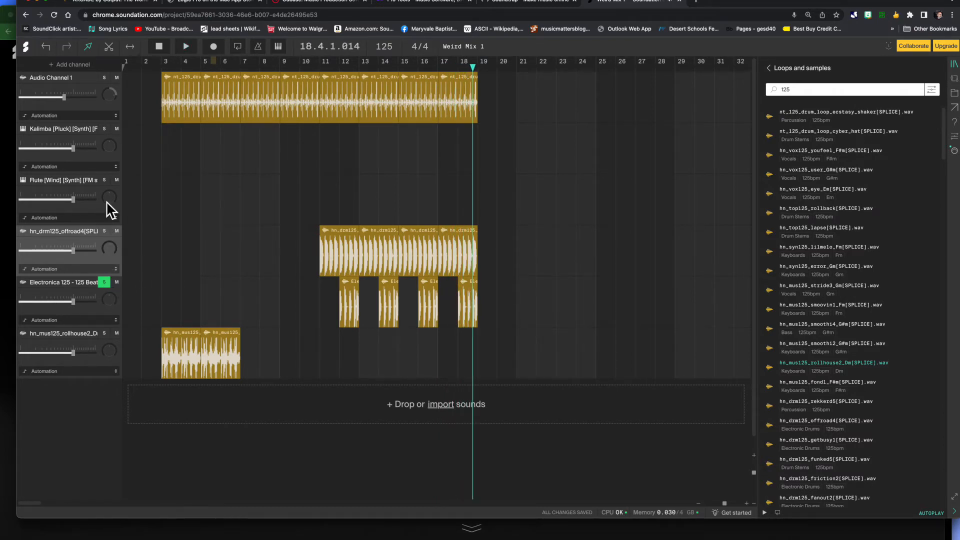
pyautogui.click(105, 283)
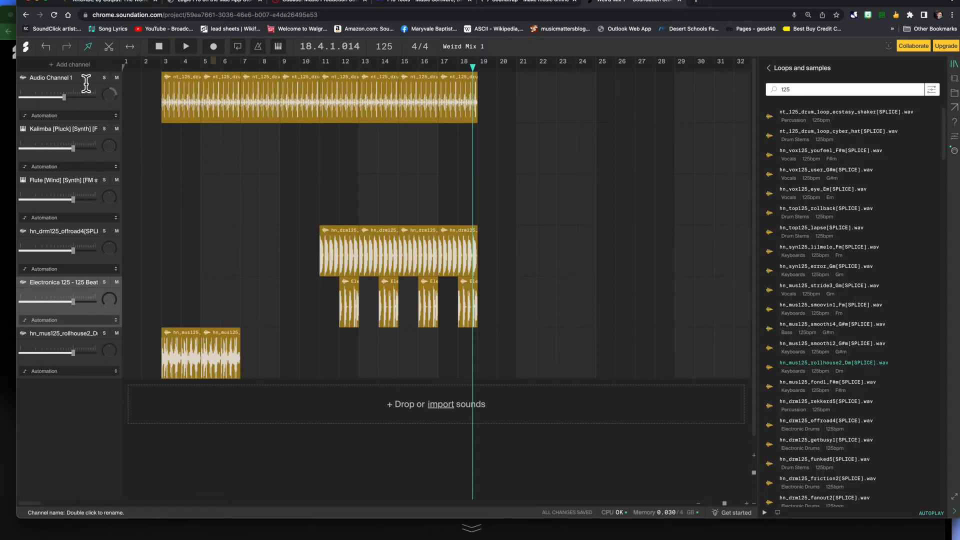
# - Play the mix from just before bar 2, mute and unmute Audio Channel 1 to compare, and pause playback
pyautogui.click(135, 82)
pyautogui.press('space')
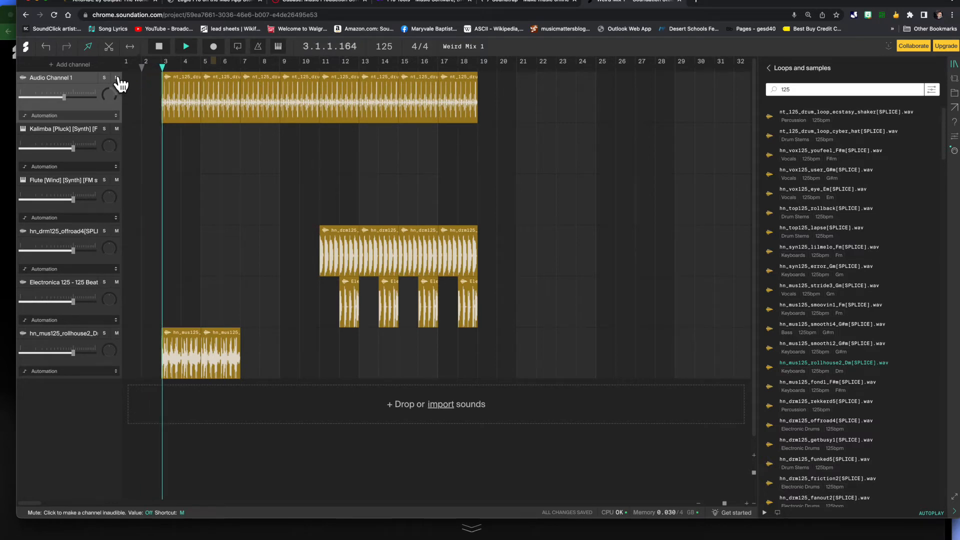
pyautogui.click(118, 82)
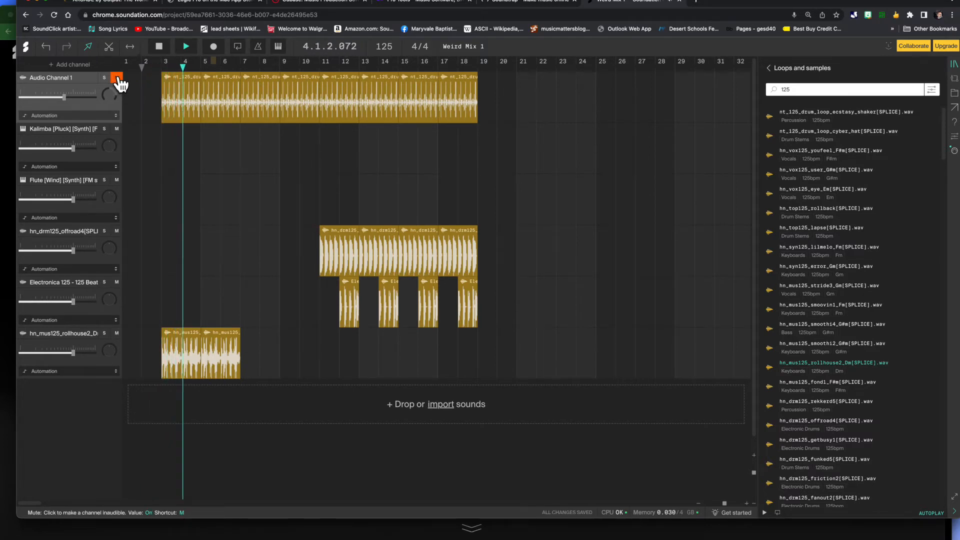
pyautogui.click(118, 80)
pyautogui.press('space')
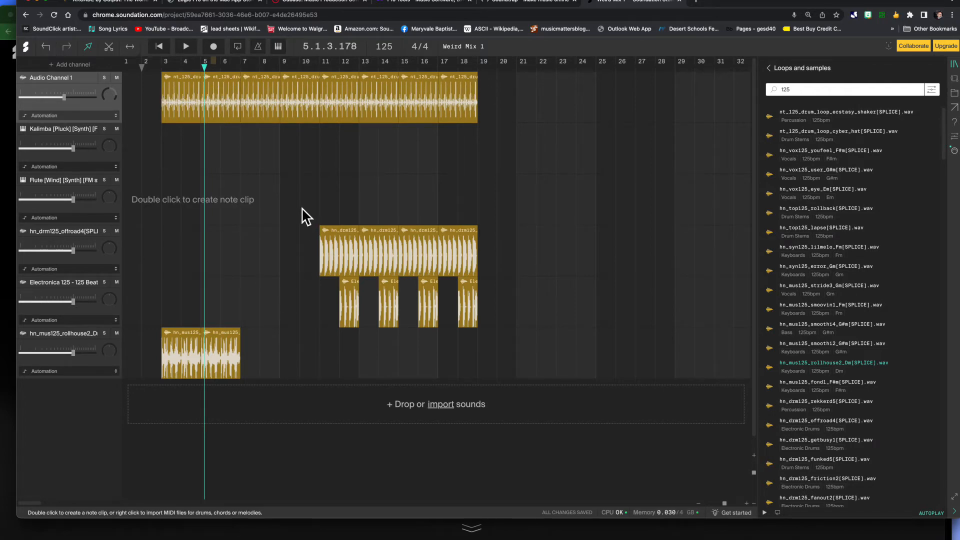
# - Select the Kalimba channel, play short passages of the mix, and return the playhead to bar 1
pyautogui.click(324, 169)
pyautogui.press('space')
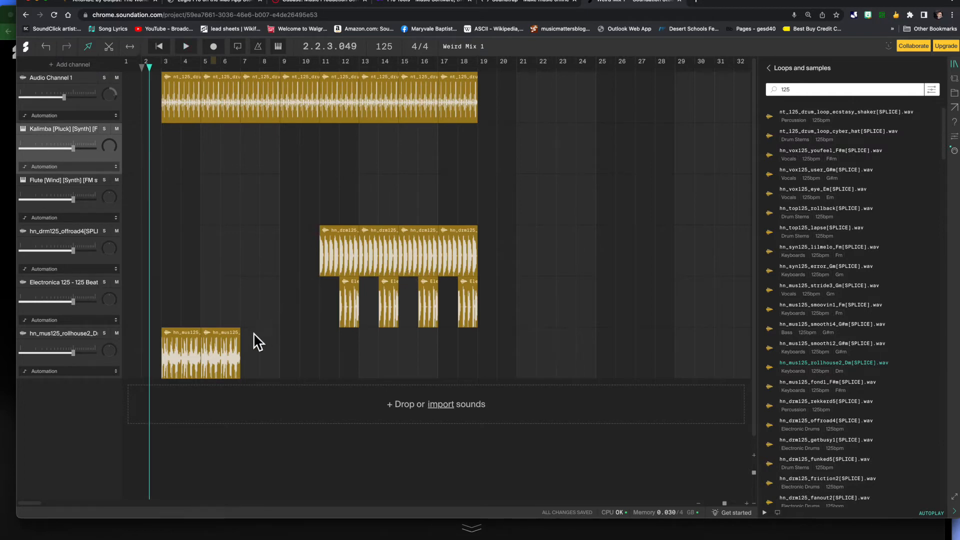
pyautogui.press('space')
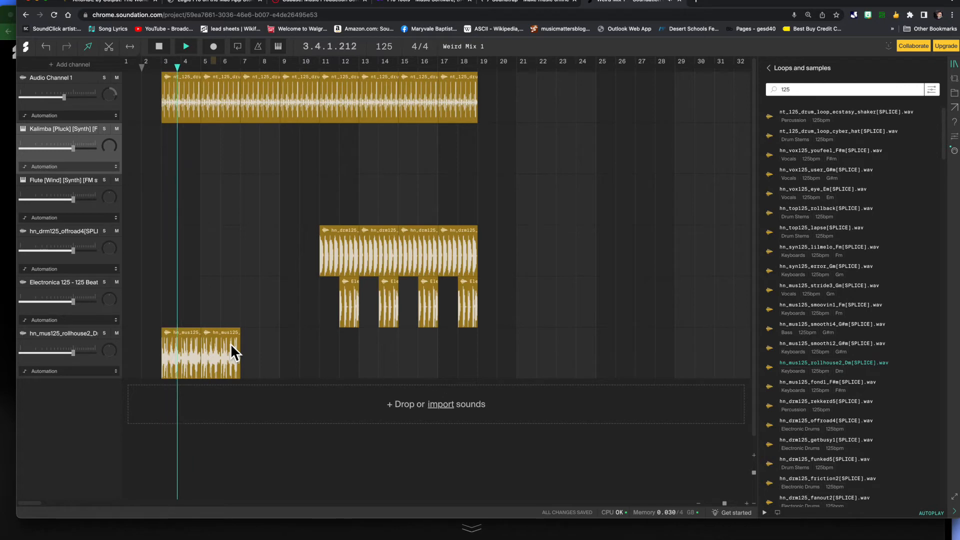
pyautogui.press('space')
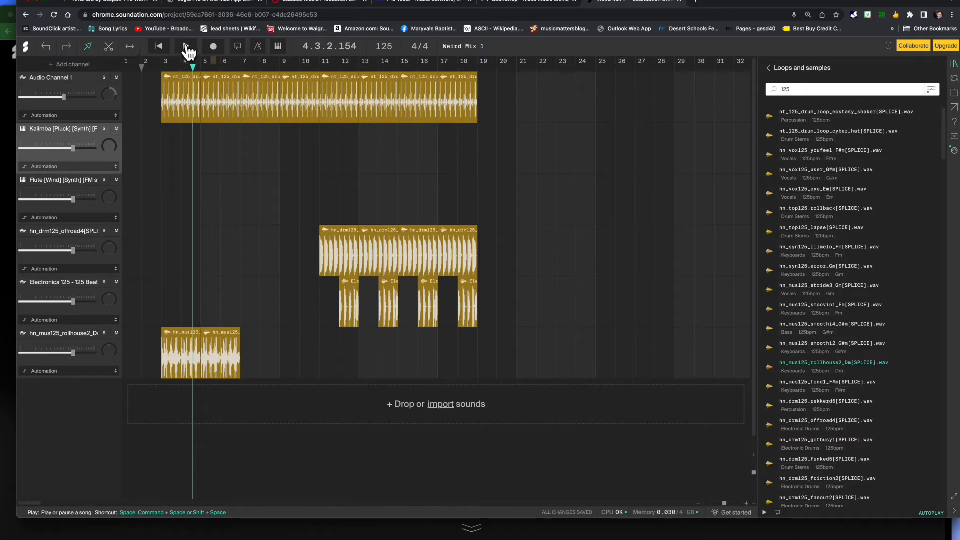
pyautogui.click(159, 46)
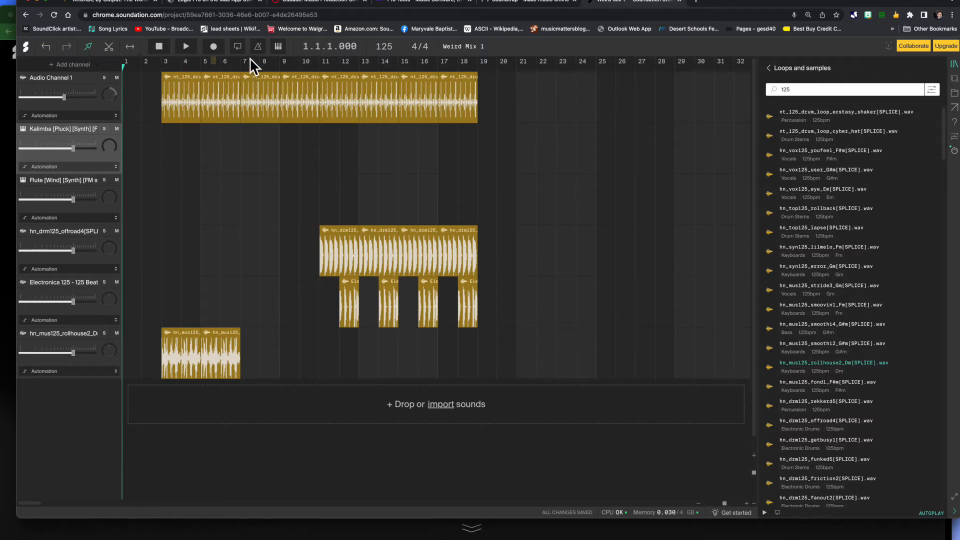
# - Play the mix from bar 1 with the metronome on, stop playback, and turn the metronome off
pyautogui.click(260, 49)
pyautogui.click(186, 46)
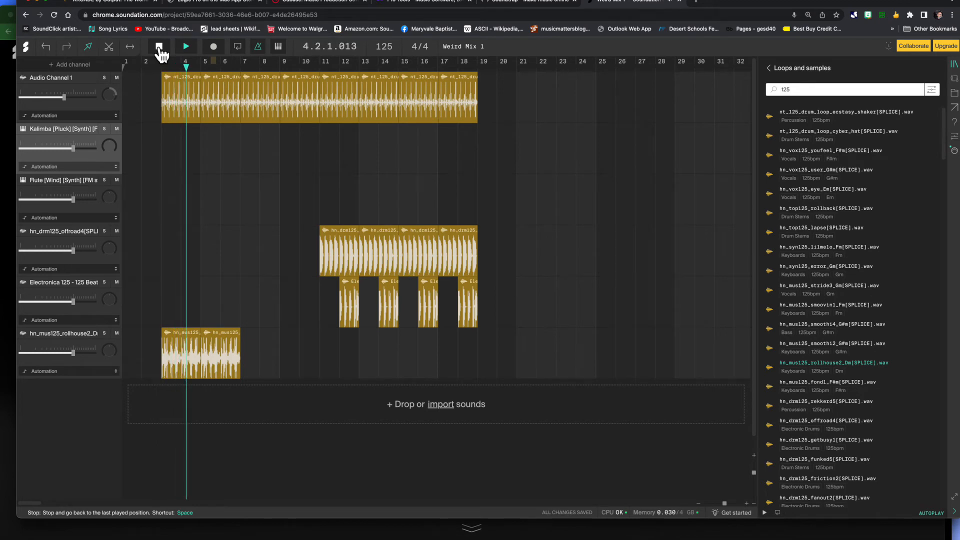
pyautogui.click(260, 47)
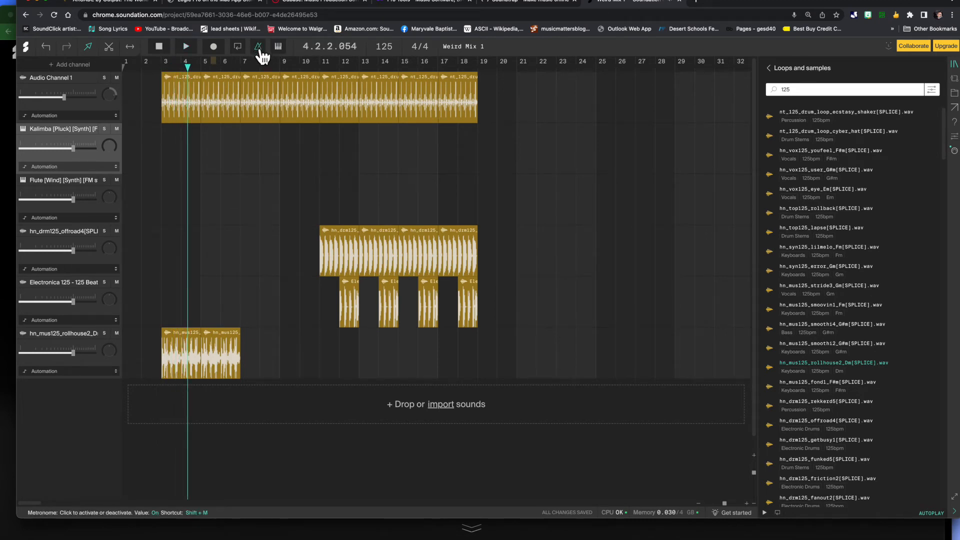
pyautogui.click(259, 48)
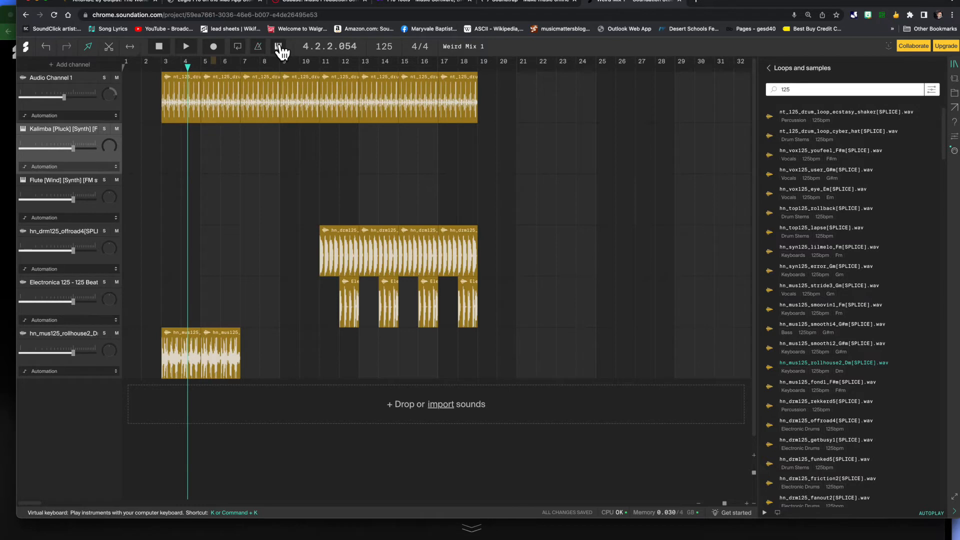
# - Open the virtual keyboard for the Kalimba channel, try out individual notes from C4 upward, and close it
pyautogui.click(279, 47)
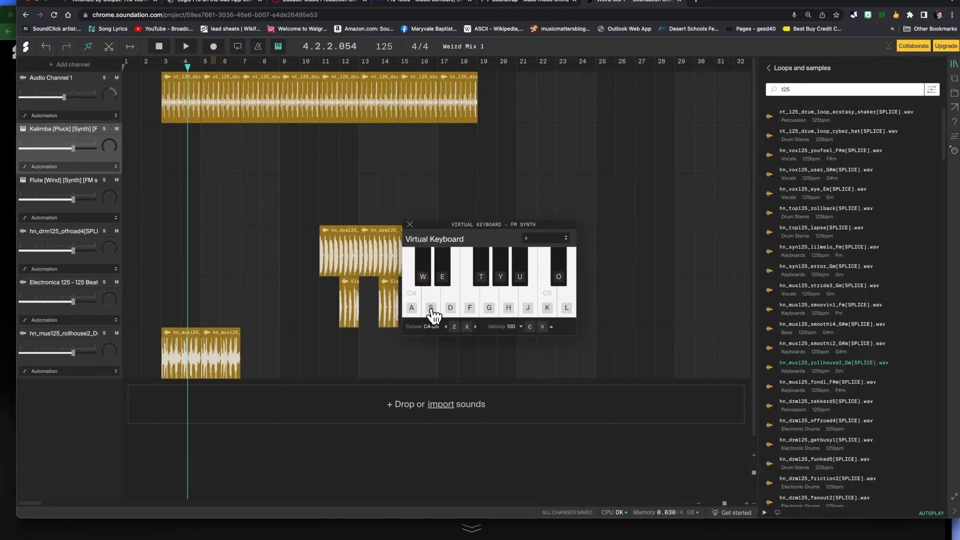
pyautogui.press('a')
pyautogui.press('a')
pyautogui.press('f')
pyautogui.press('e')
pyautogui.press('g')
pyautogui.press('g')
pyautogui.press('a')
pyautogui.click(420, 299)
pyautogui.click(420, 299)
pyautogui.press('s')
pyautogui.press('w')
pyautogui.press('a')
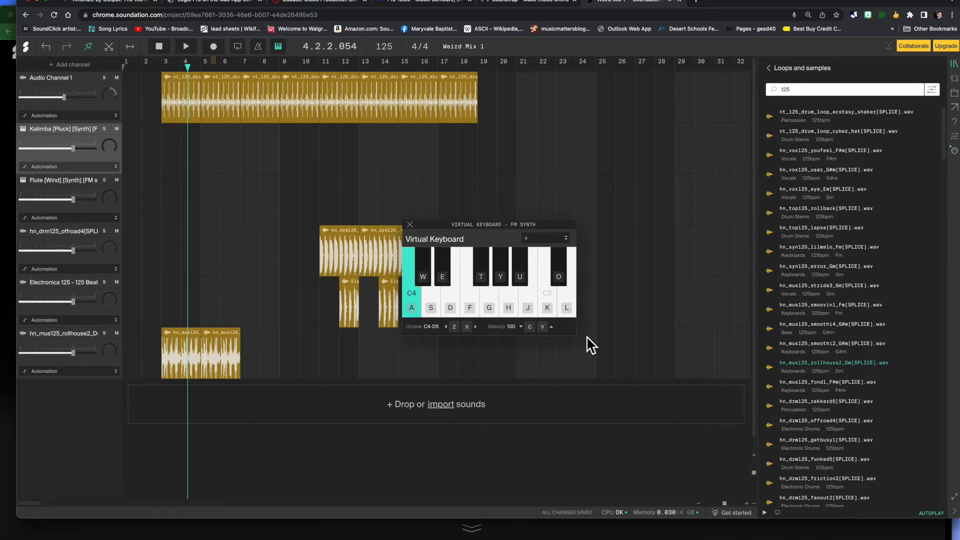
pyautogui.scroll(-1, 591, 344)
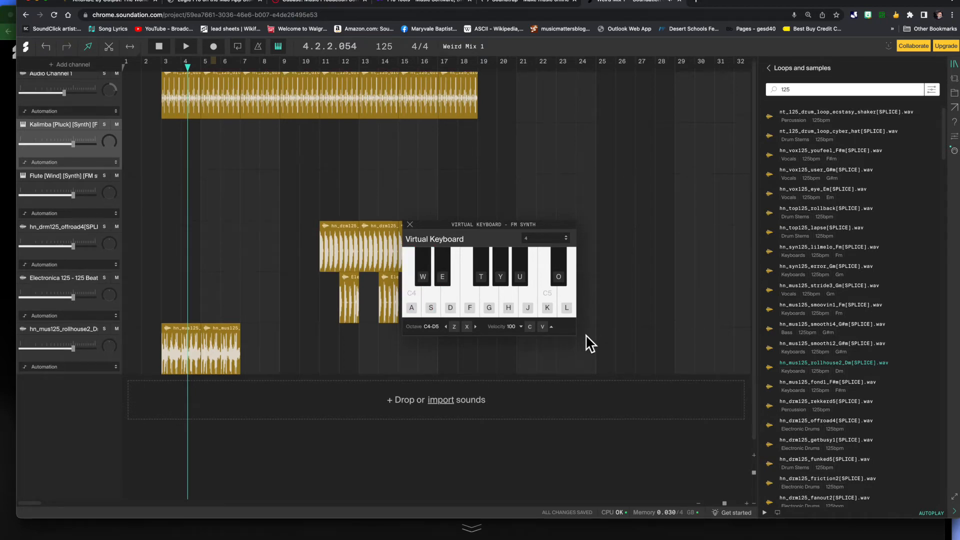
pyautogui.click(410, 224)
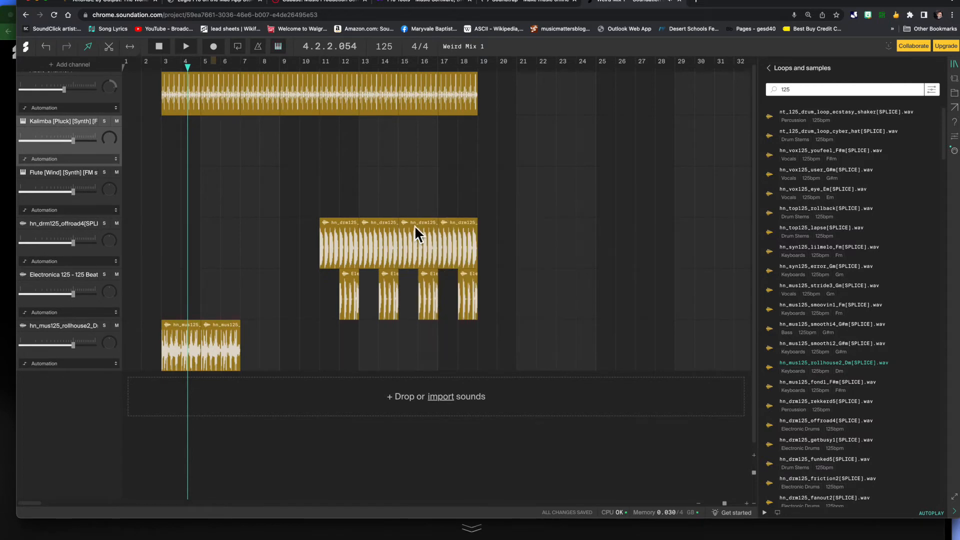
# - Reopen the virtual keyboard, play a descending run and short melodies on the Kalimba, and hide the keyboard
pyautogui.press('k')
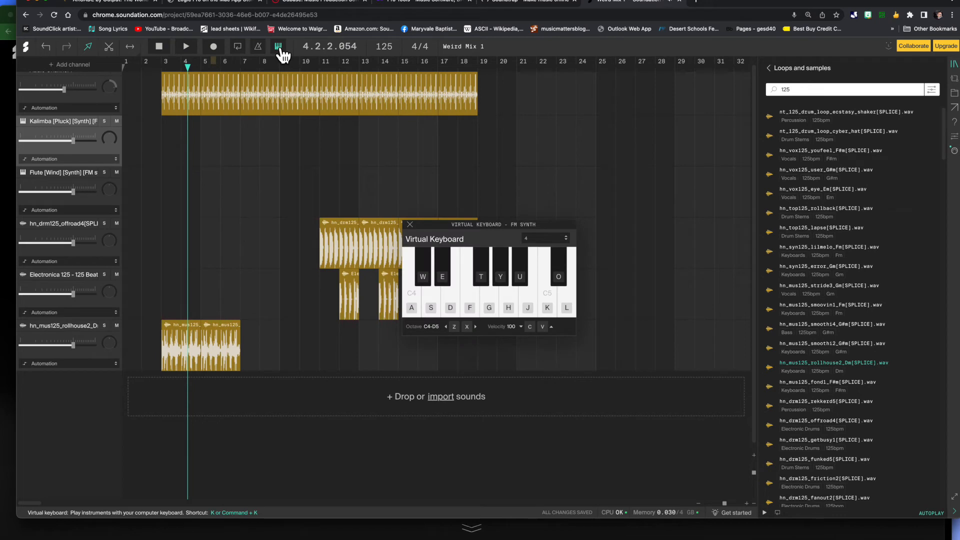
pyautogui.press('j')
pyautogui.press('h')
pyautogui.press('f')
pyautogui.press('d')
pyautogui.press('s')
pyautogui.press('a')
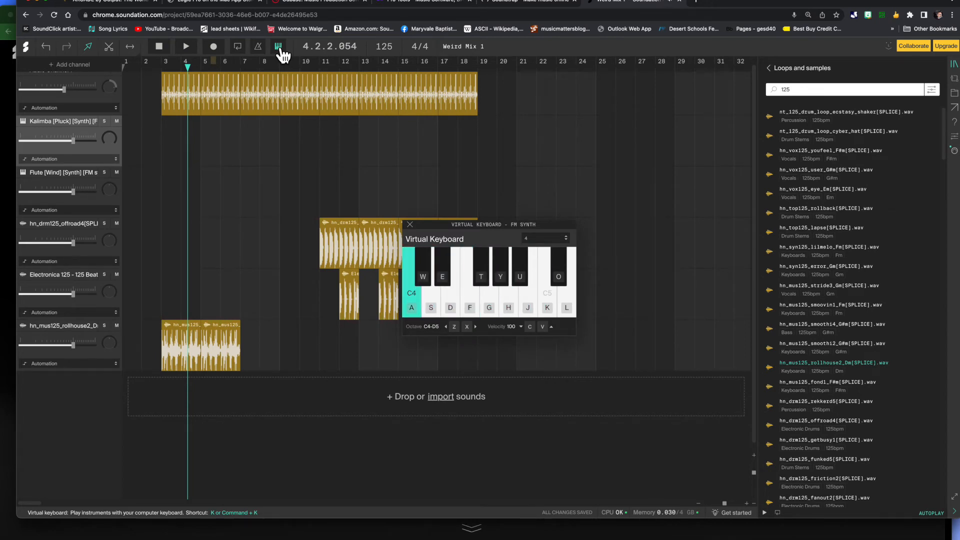
pyautogui.press('s')
pyautogui.press('f')
pyautogui.press('g')
pyautogui.press('e')
pyautogui.press('a')
pyautogui.press('a')
pyautogui.press('s')
pyautogui.press('e')
pyautogui.press('f')
pyautogui.press('g')
pyautogui.press('f')
pyautogui.press('s')
pyautogui.press('a')
pyautogui.click(278, 47)
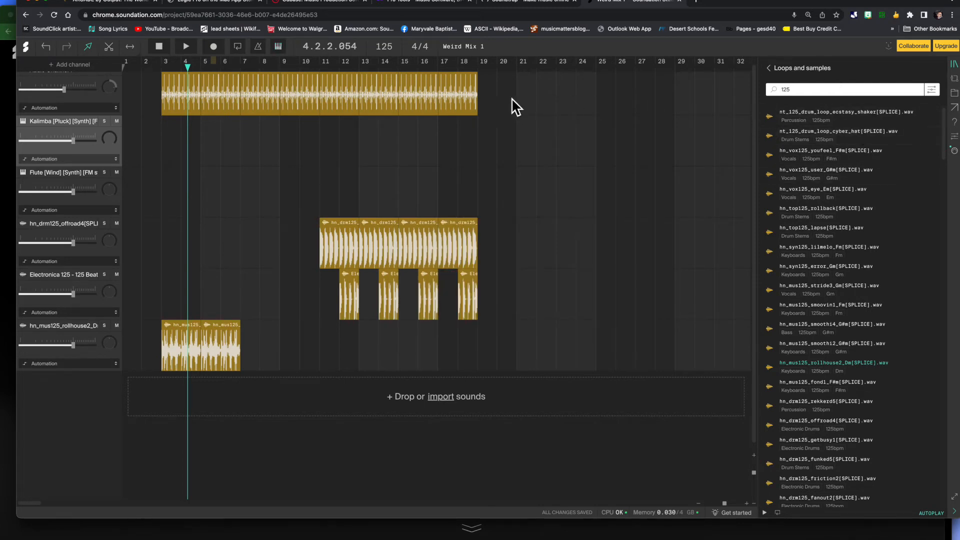
# - Go back to the project dashboard and reopen the Weird Mix 1 project
pyautogui.click(27, 48)
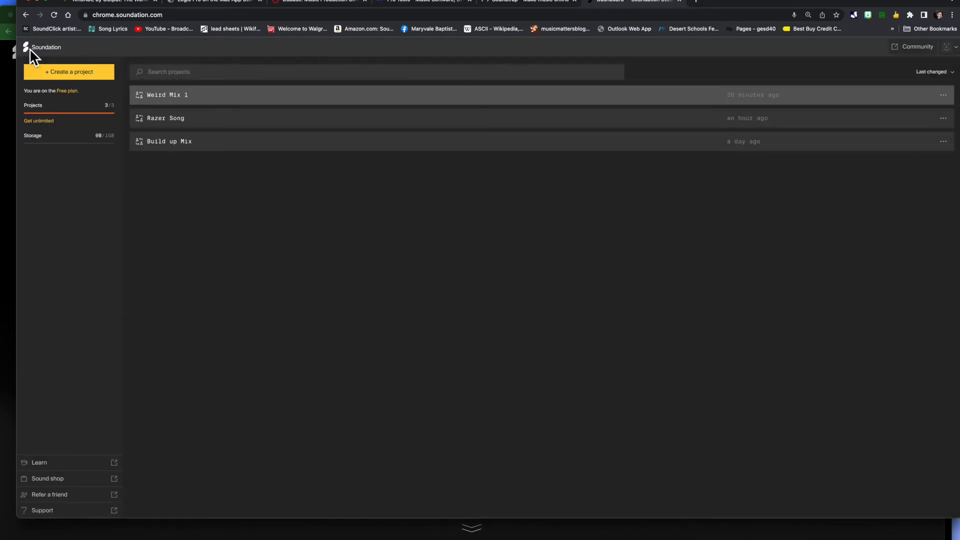
pyautogui.click(294, 94)
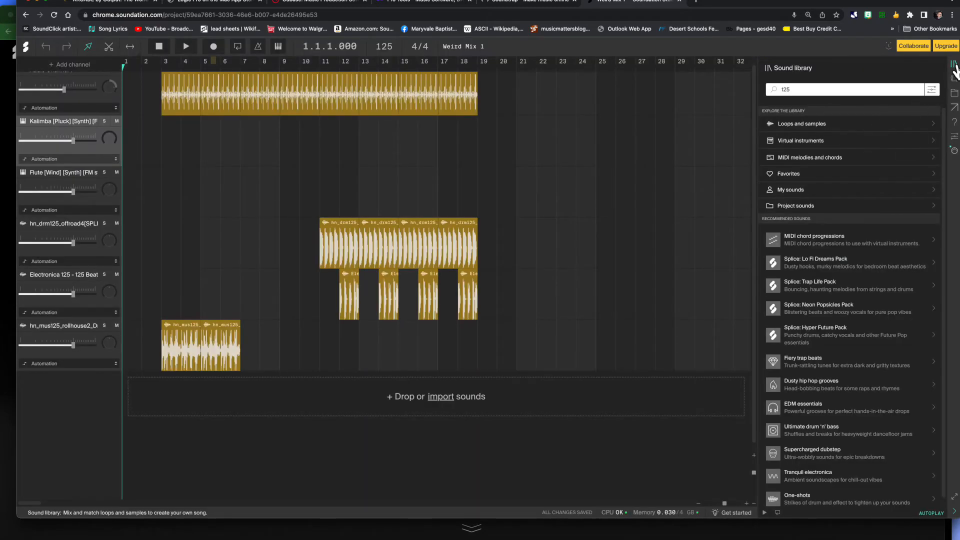
# - Compare the sound library with the collaboration options for inviting friends to the project
pyautogui.click(955, 66)
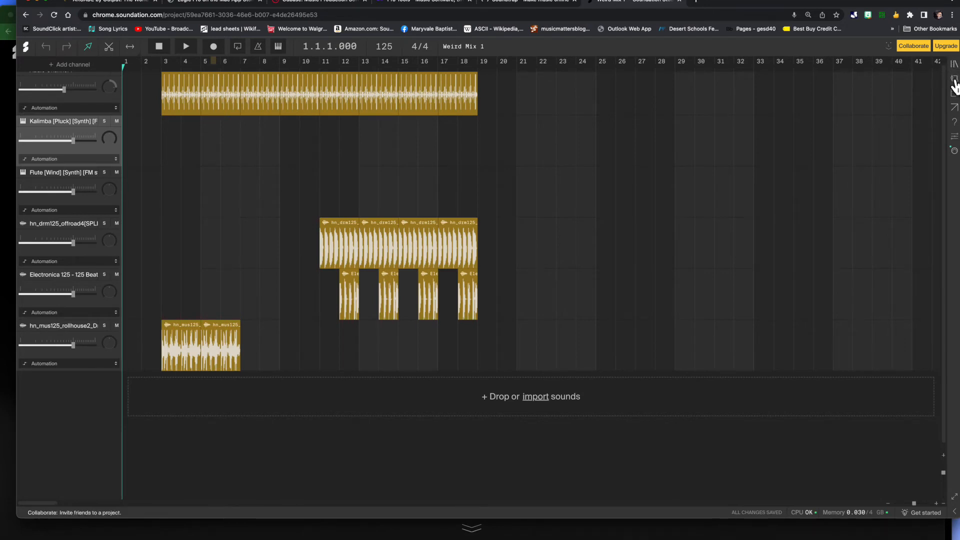
pyautogui.click(955, 82)
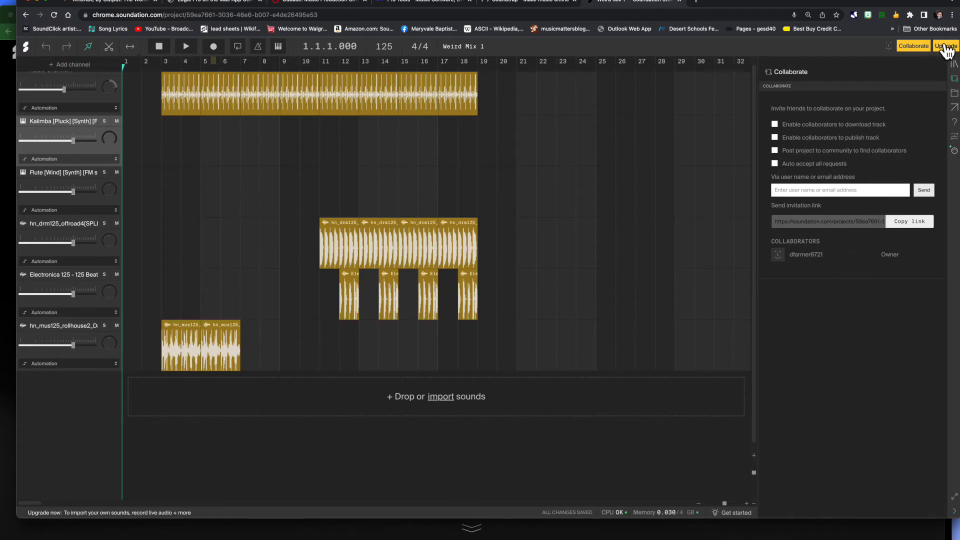
pyautogui.click(953, 64)
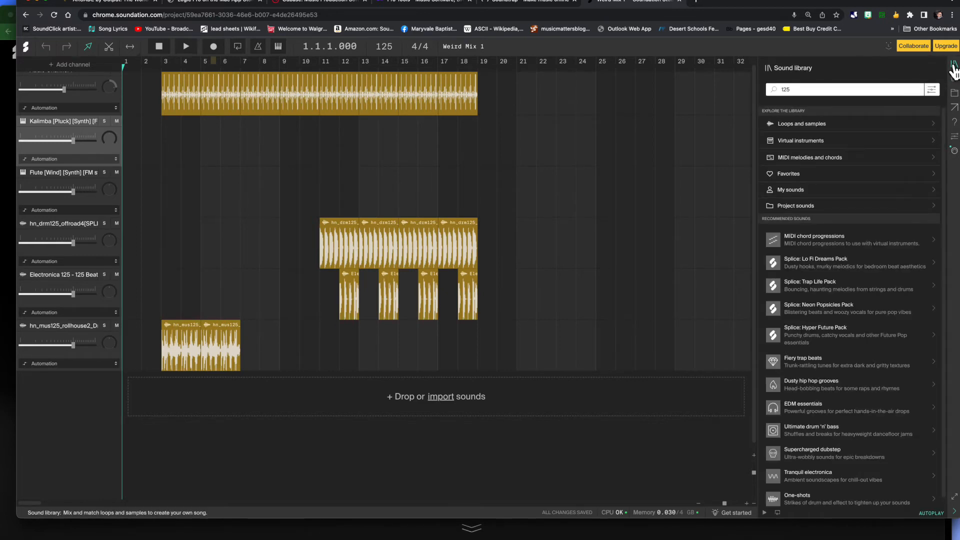
pyautogui.click(954, 79)
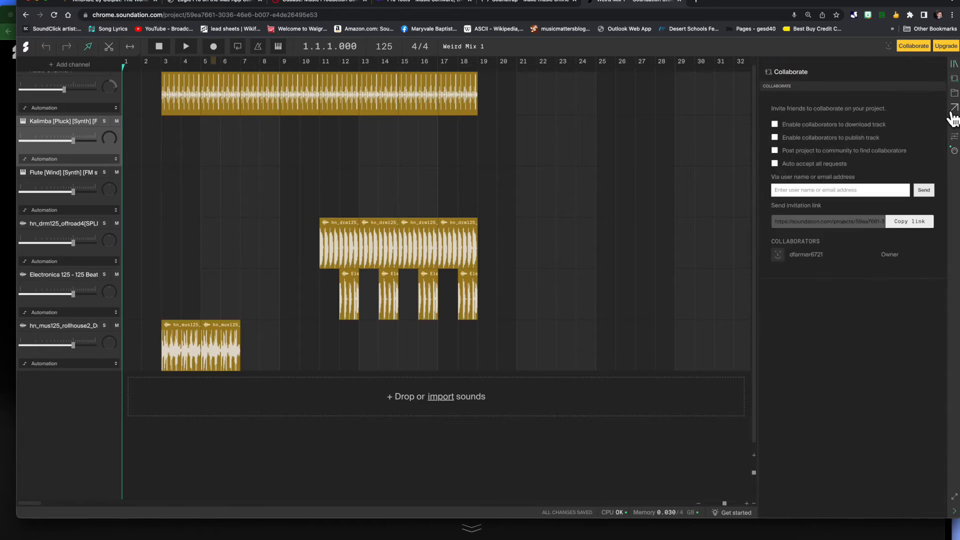
# - Review the project management, export, help and general settings options for the project
pyautogui.click(955, 94)
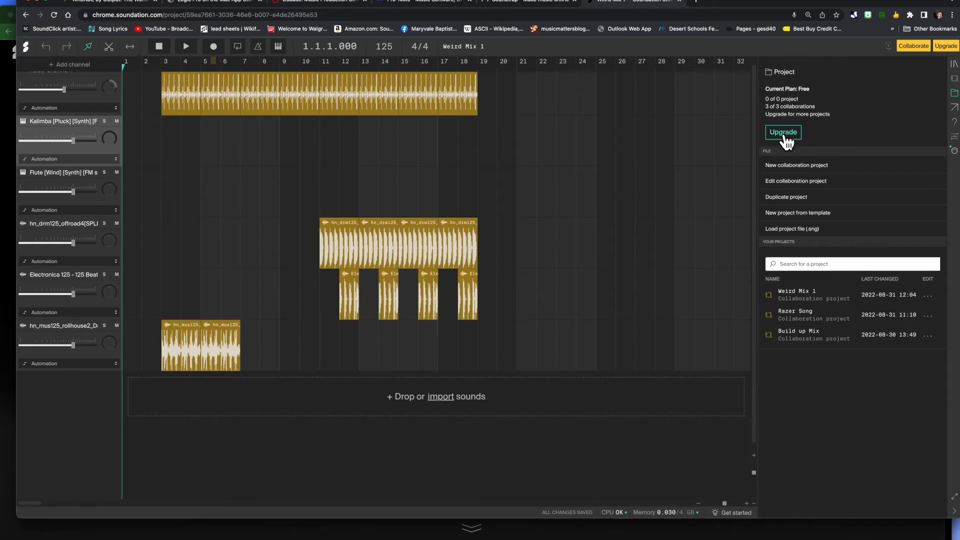
pyautogui.click(954, 108)
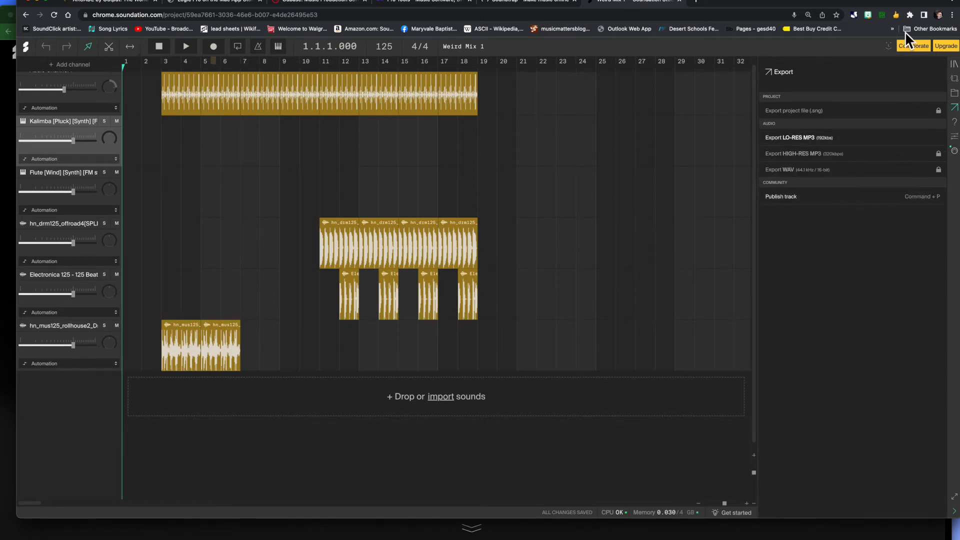
pyautogui.click(954, 124)
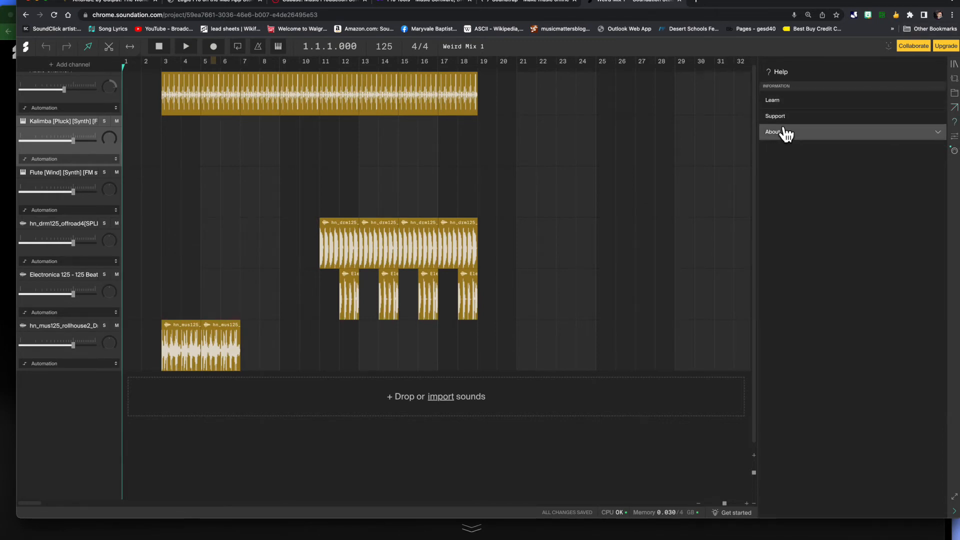
pyautogui.click(955, 138)
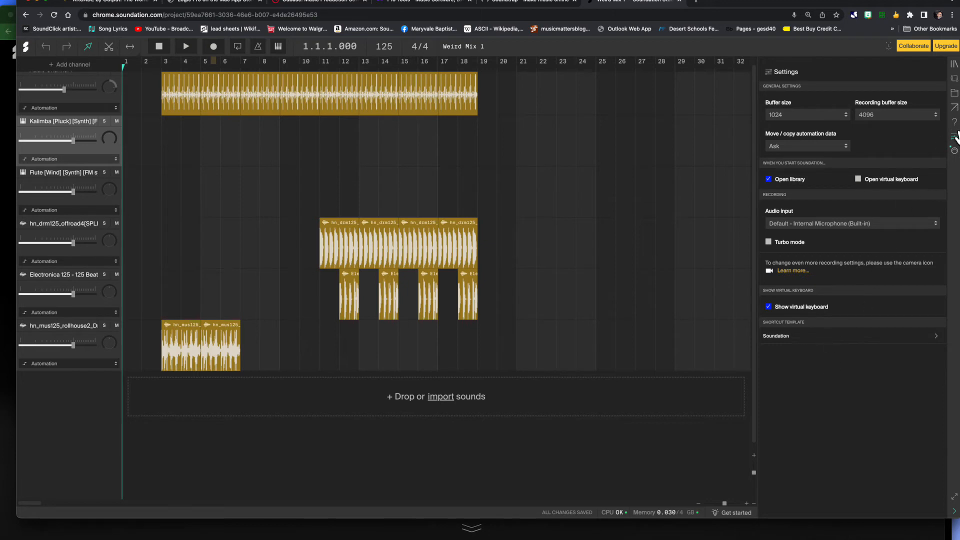
pyautogui.click(955, 151)
# - Clear the search filter in the virtual instruments library and add the Passionfruit organ preset on a new channel
pyautogui.click(954, 64)
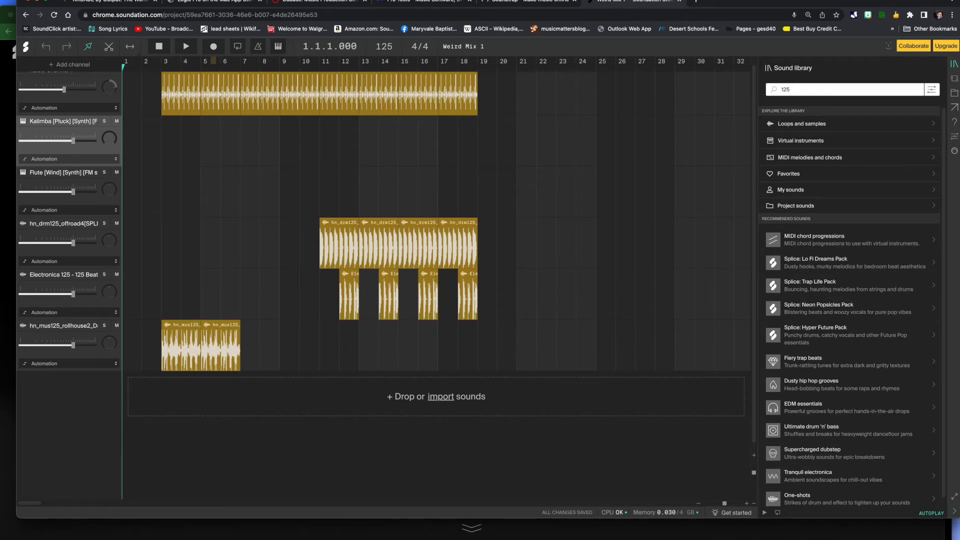
pyautogui.click(788, 142)
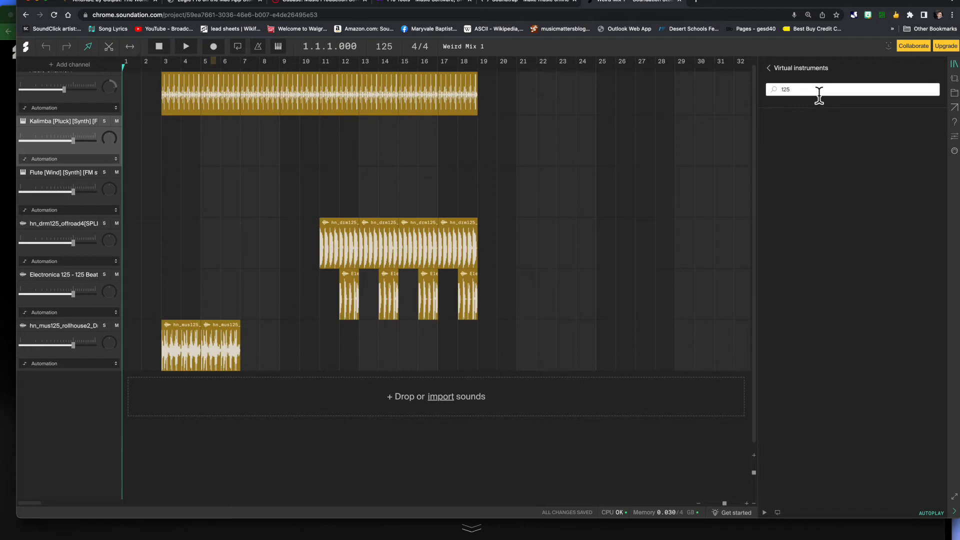
pyautogui.press('BackSpace')
pyautogui.press('BackSpace')
pyautogui.press('BackSpace')
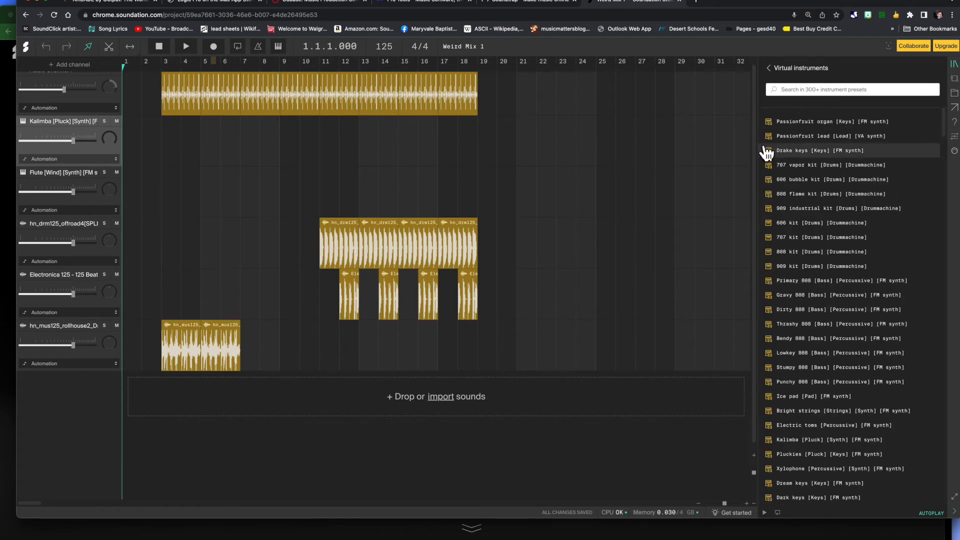
pyautogui.click(770, 123)
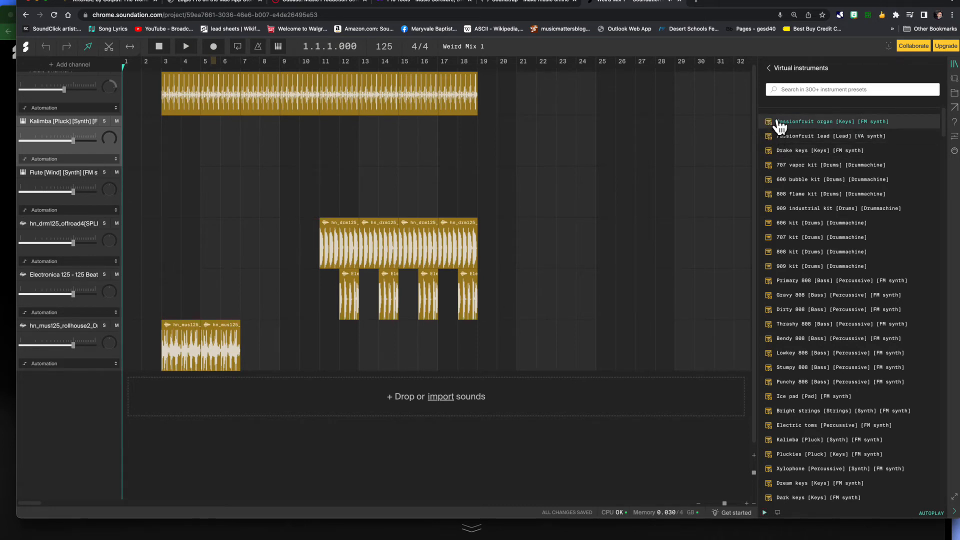
pyautogui.moveTo(779, 126); pyautogui.dragTo(226, 419)
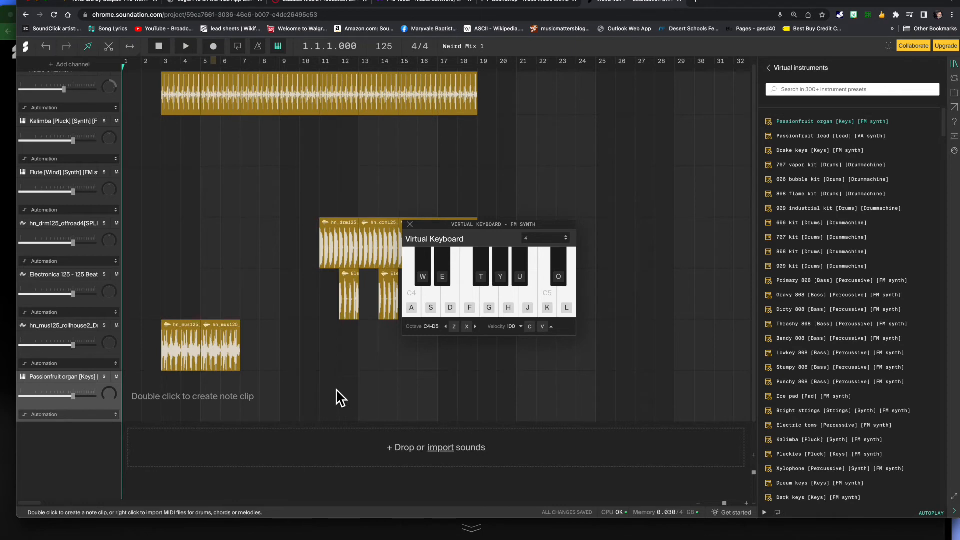
# - Test a note on the Passionfruit organ with the virtual keyboard, close the keyboard, and turn on the metronome
pyautogui.press('l')
pyautogui.press('l')
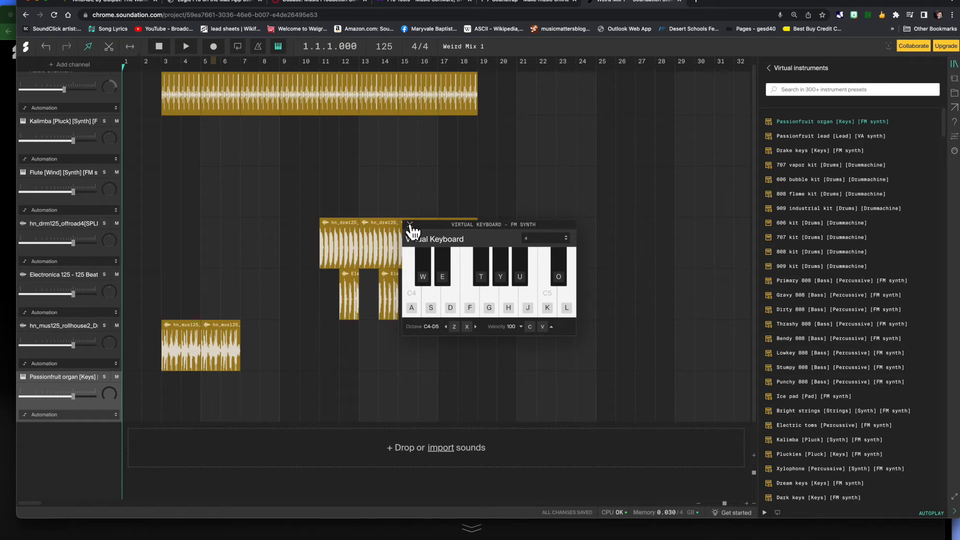
pyautogui.click(410, 224)
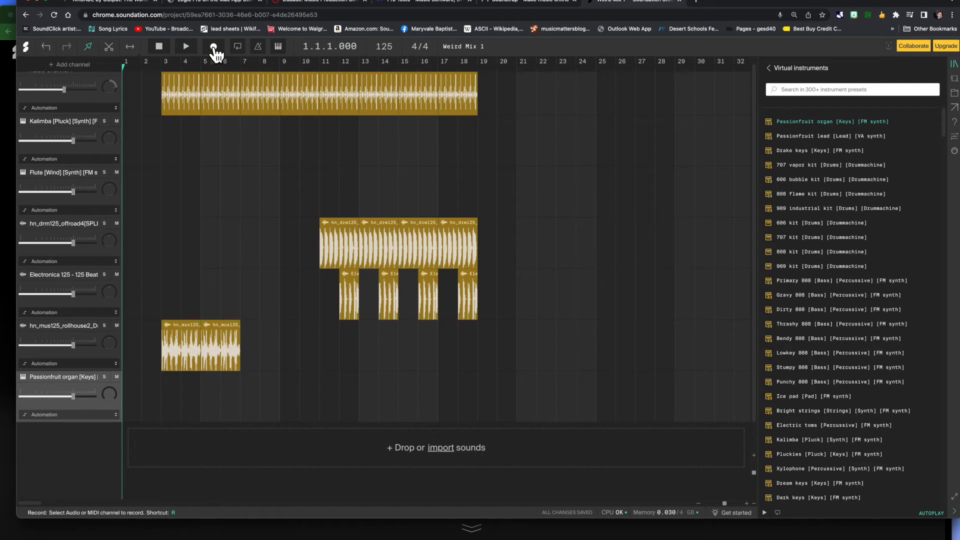
pyautogui.click(259, 50)
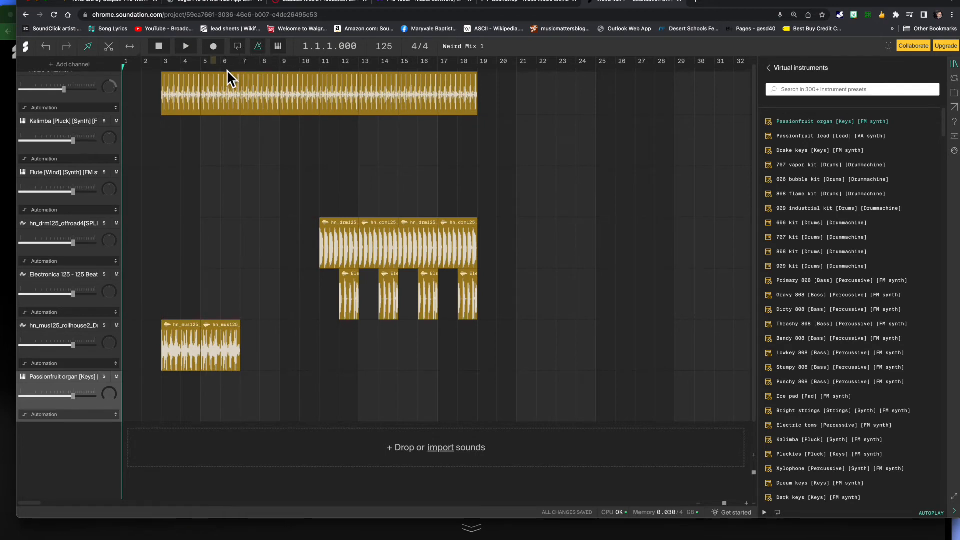
# - Record a test part on the Passionfruit organ channel and play it back with the metronome off
pyautogui.click(214, 47)
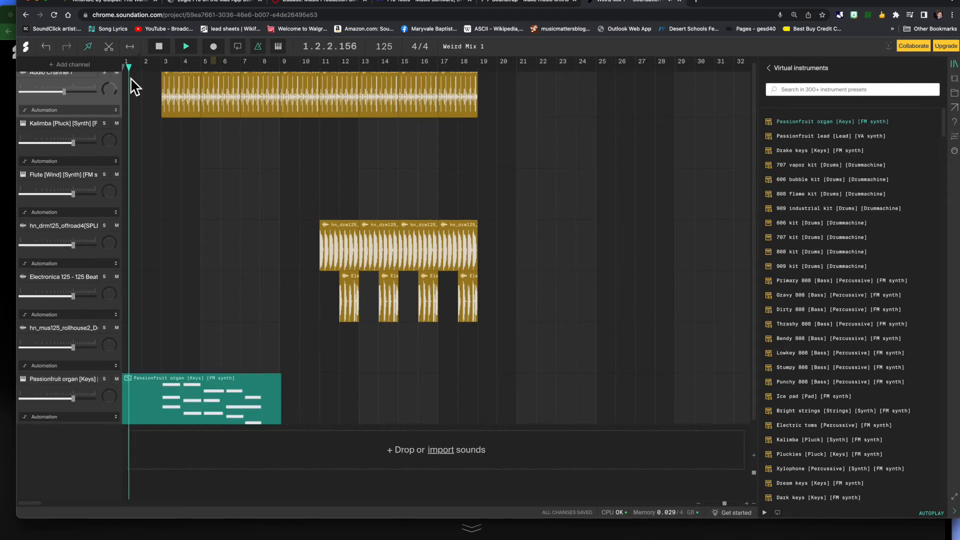
pyautogui.click(259, 47)
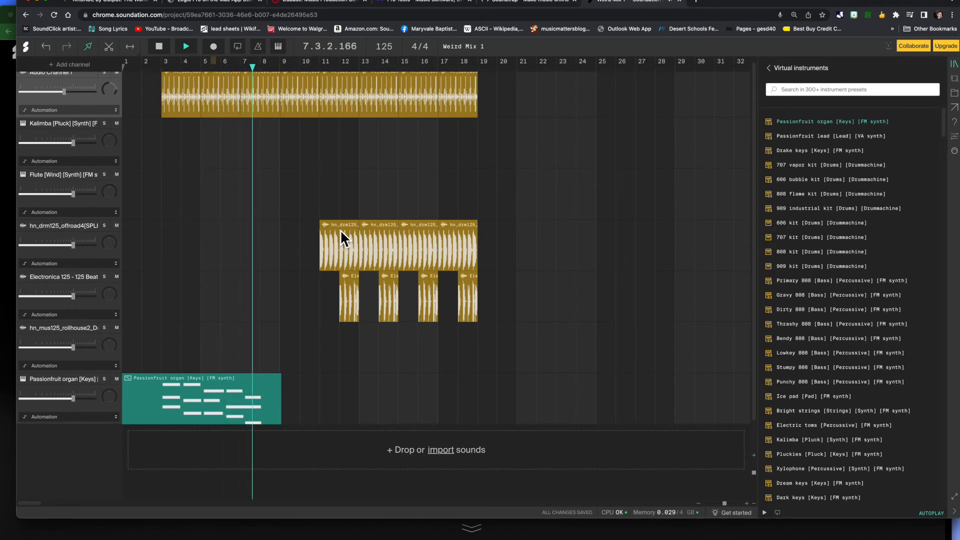
pyautogui.press('space')
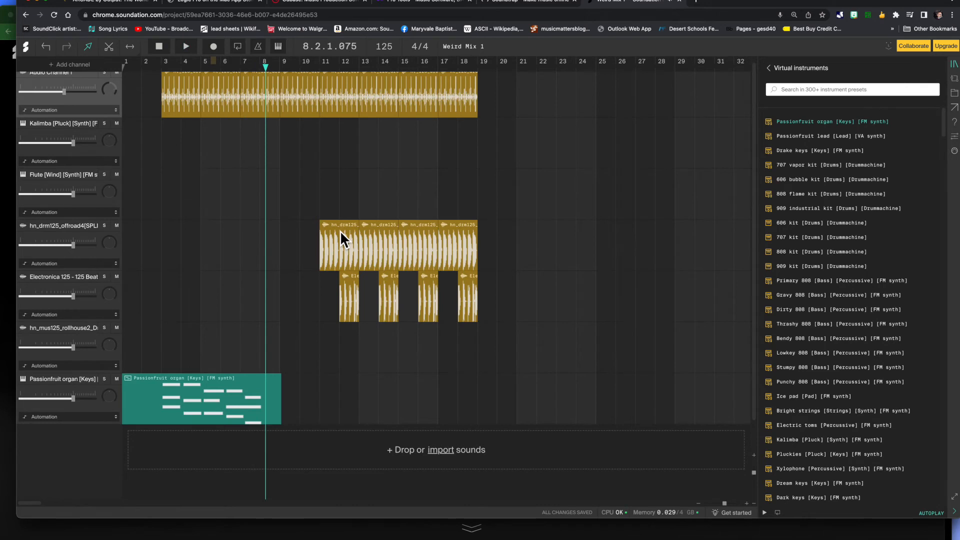
# - Delete the recorded Passionfruit organ clip from its channel
pyautogui.click(200, 401)
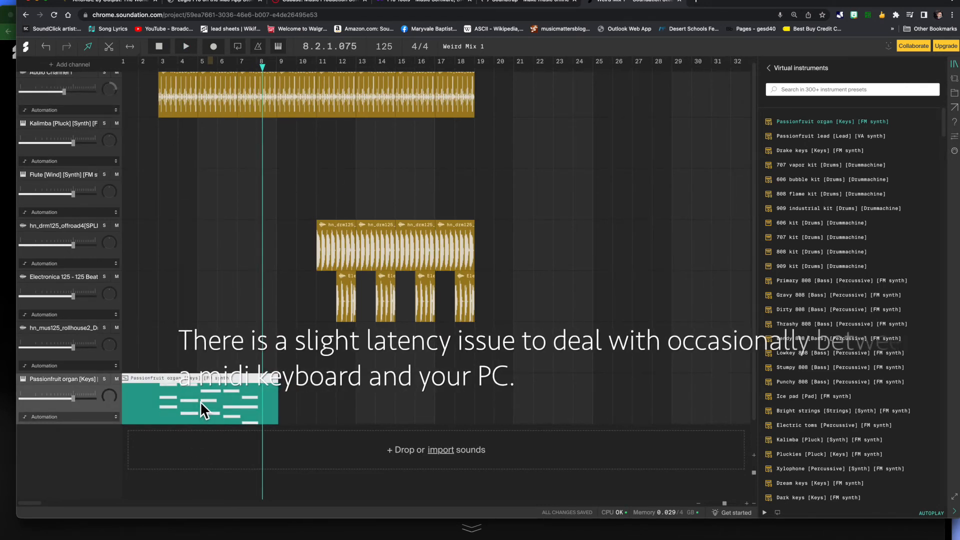
pyautogui.press('Delete')
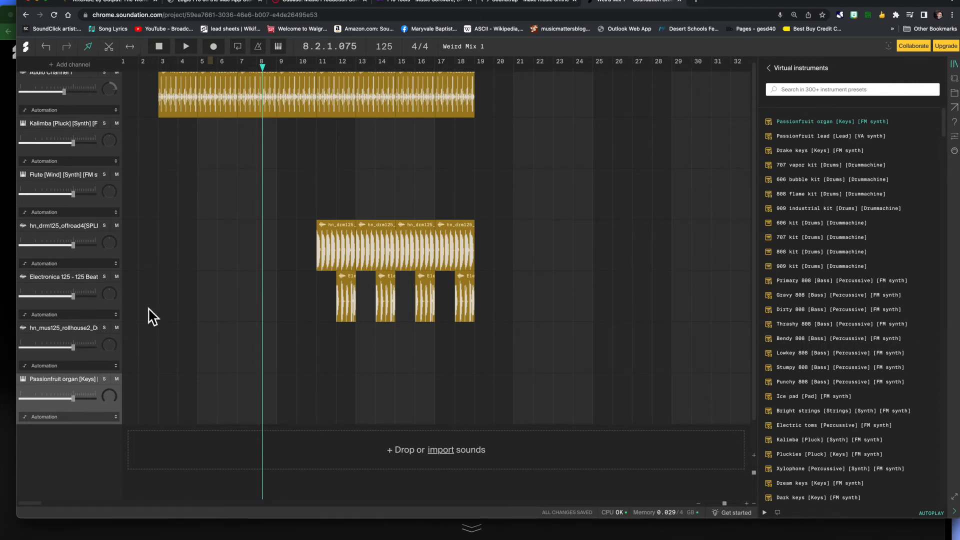
# - Record a MIDI part on the Kalimba channel from bar 2 to about bar 20 with the metronome on
pyautogui.click(75, 129)
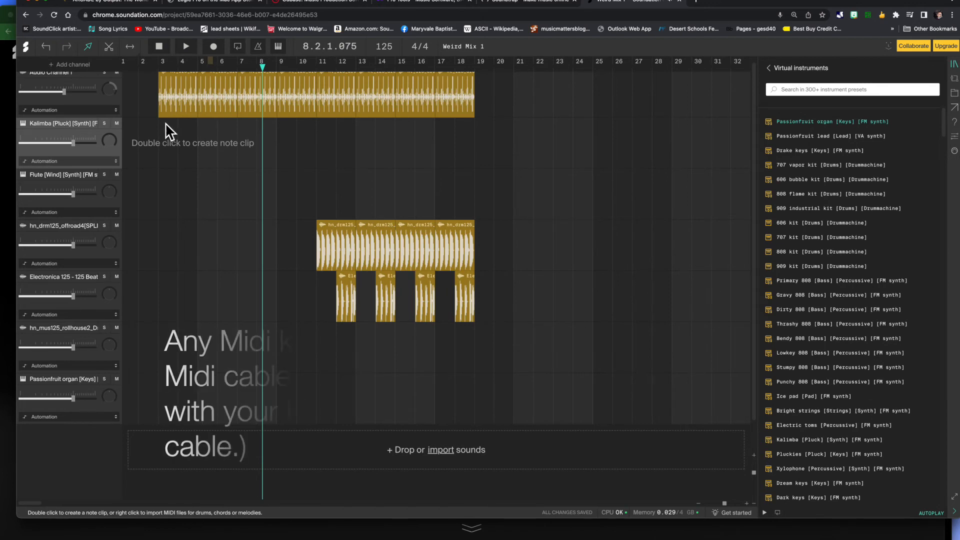
pyautogui.click(138, 88)
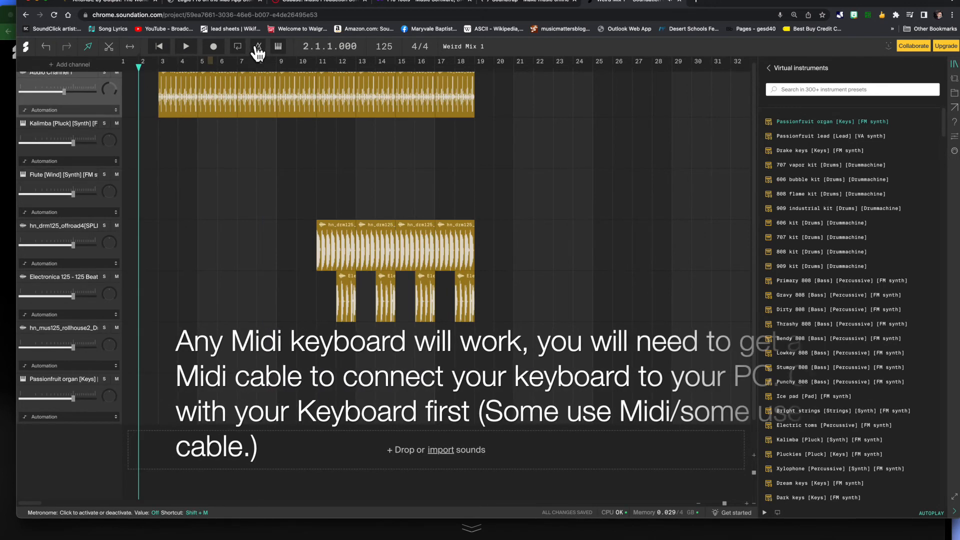
pyautogui.click(136, 146)
pyautogui.click(214, 46)
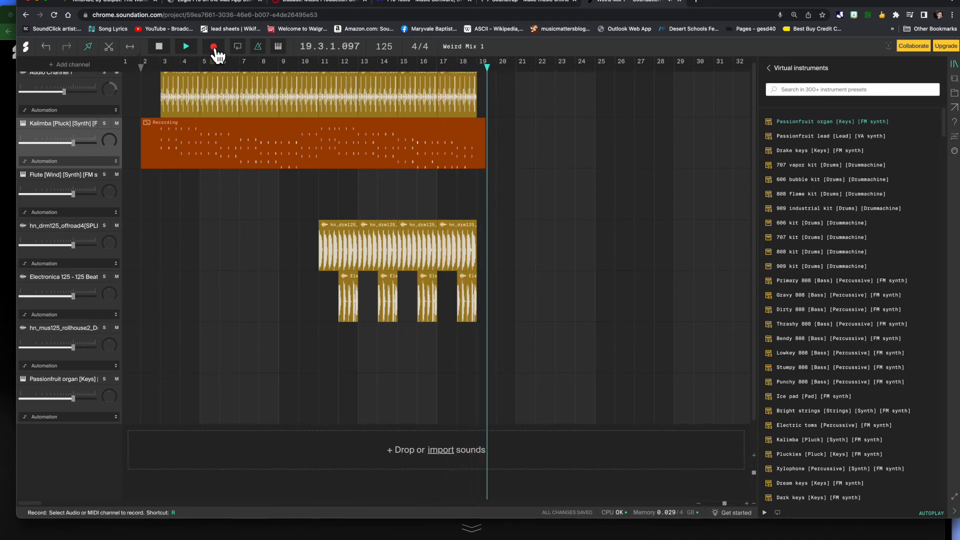
pyautogui.click(159, 46)
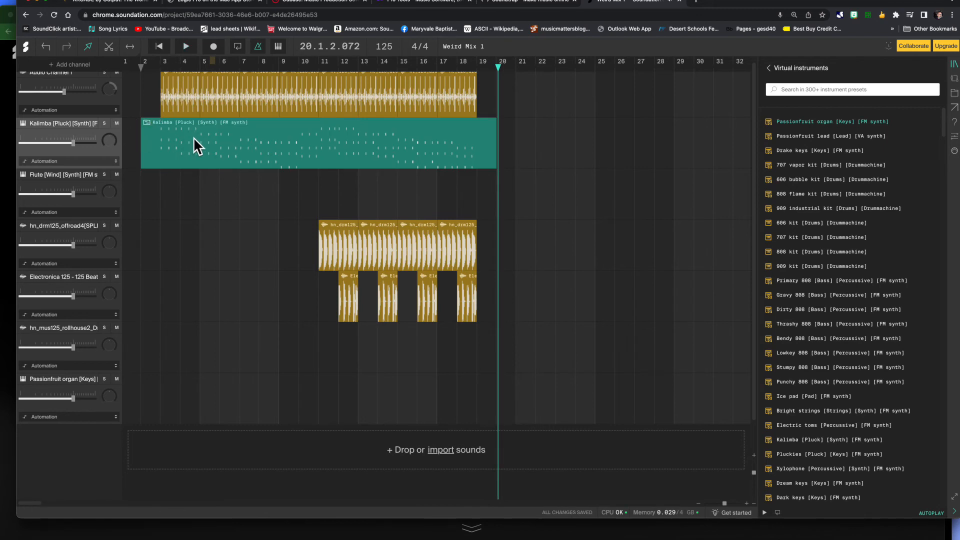
# - Play back the recorded Kalimba part with the loops from bar 2, stopping after a few bars
pyautogui.click(140, 89)
pyautogui.press('space')
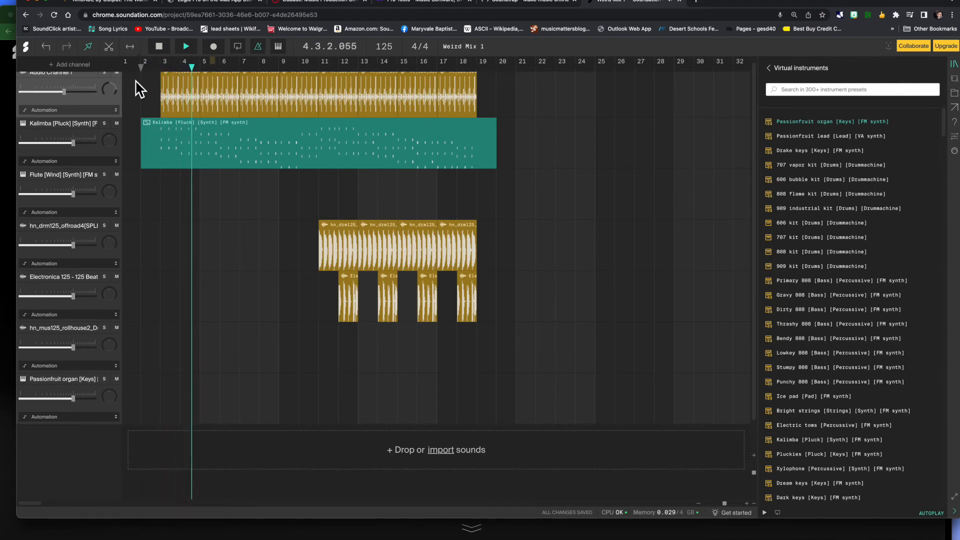
pyautogui.press('space')
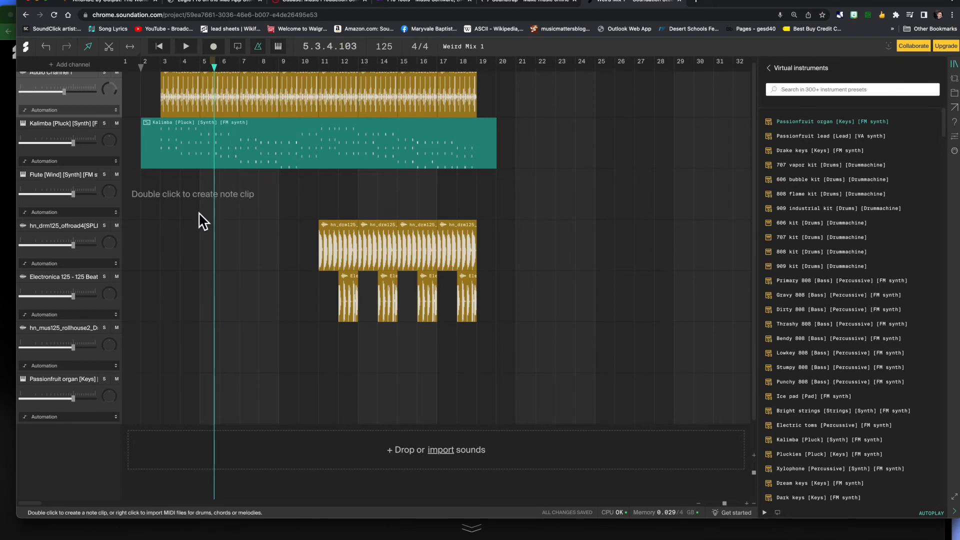
# - Add an audio channel below Audio Channel 1, and delete the Passionfruit organ channel and the surplus empty audio channel
pyautogui.rightClick(91, 454)
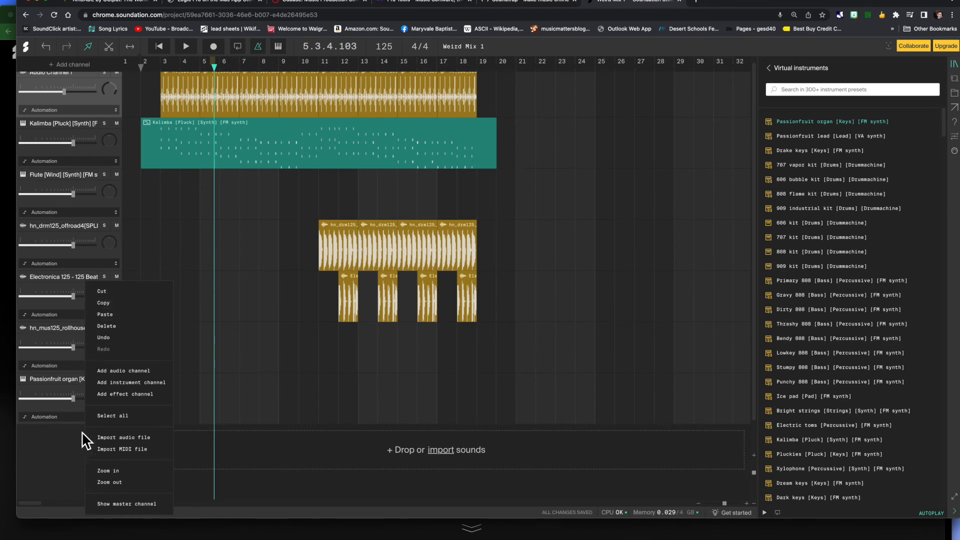
pyautogui.click(133, 372)
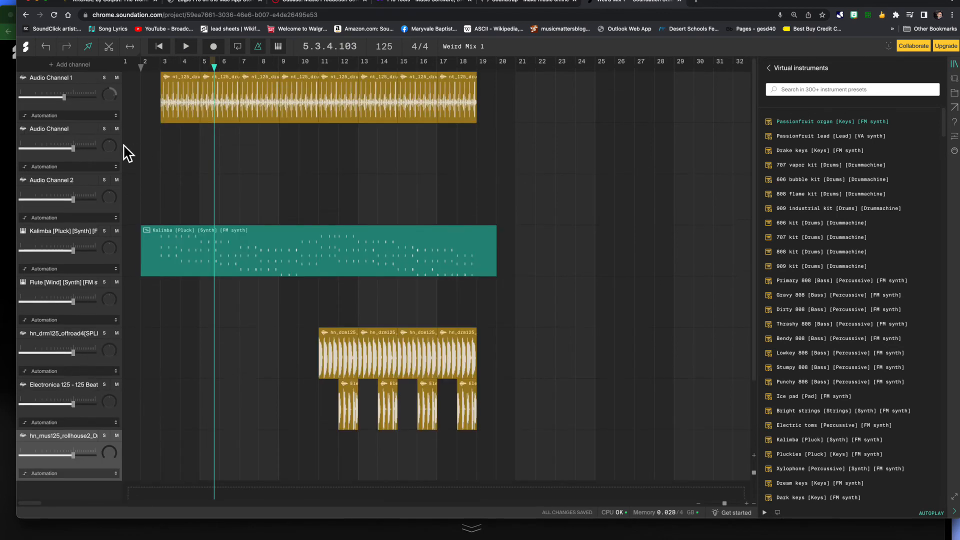
pyautogui.rightClick(83, 136)
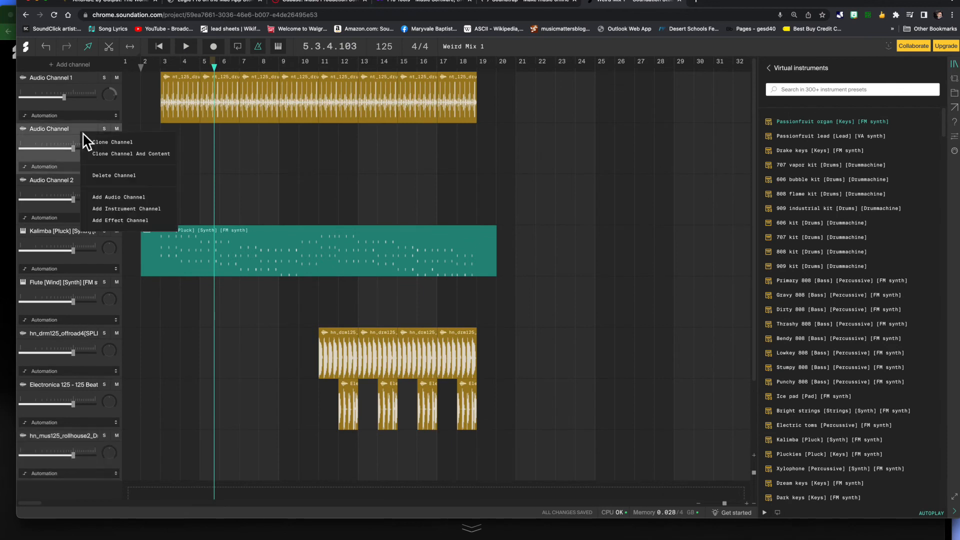
pyautogui.click(118, 184)
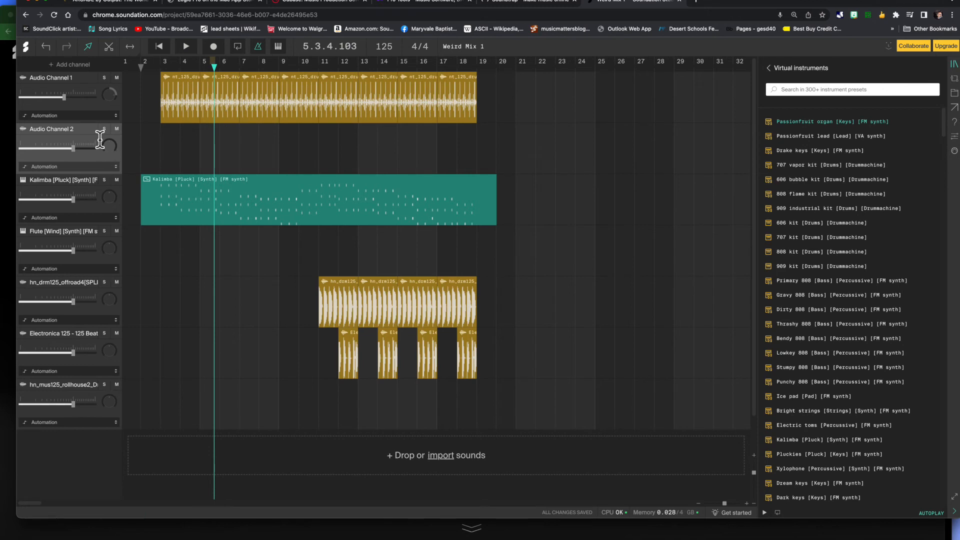
# - Record an audio take on Audio Channel 2 from bar 2 with the metronome off, and play its beginning back
pyautogui.hscroll(-1, 136, 133)
pyautogui.click(136, 141)
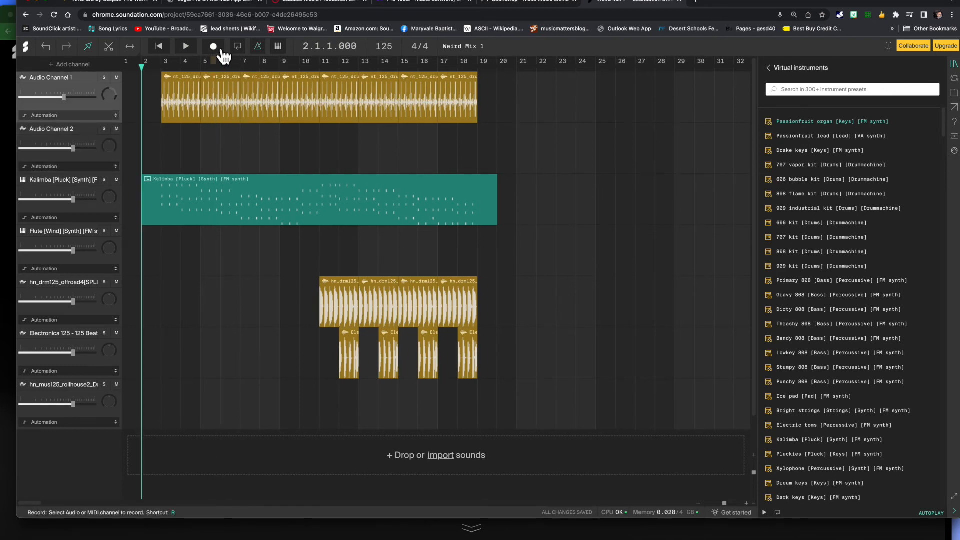
pyautogui.click(138, 150)
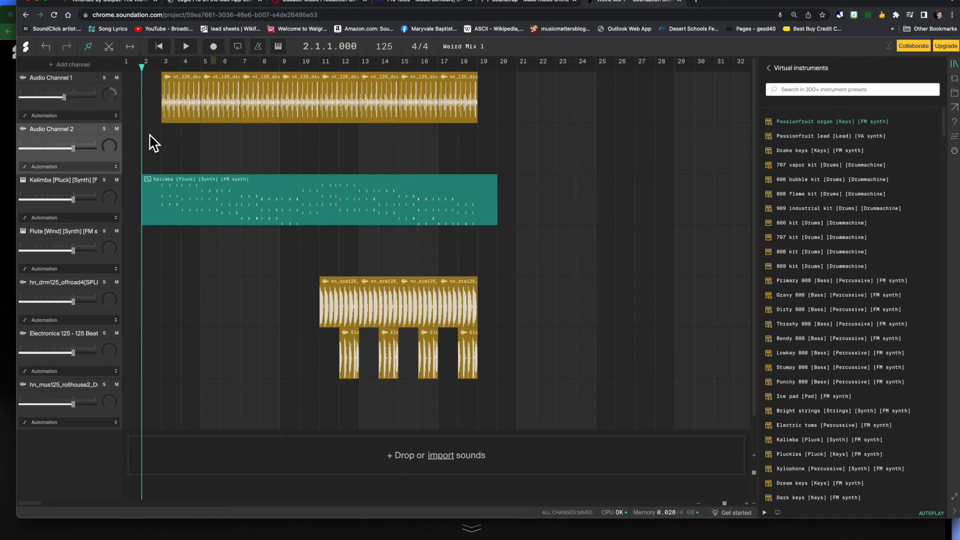
pyautogui.click(213, 46)
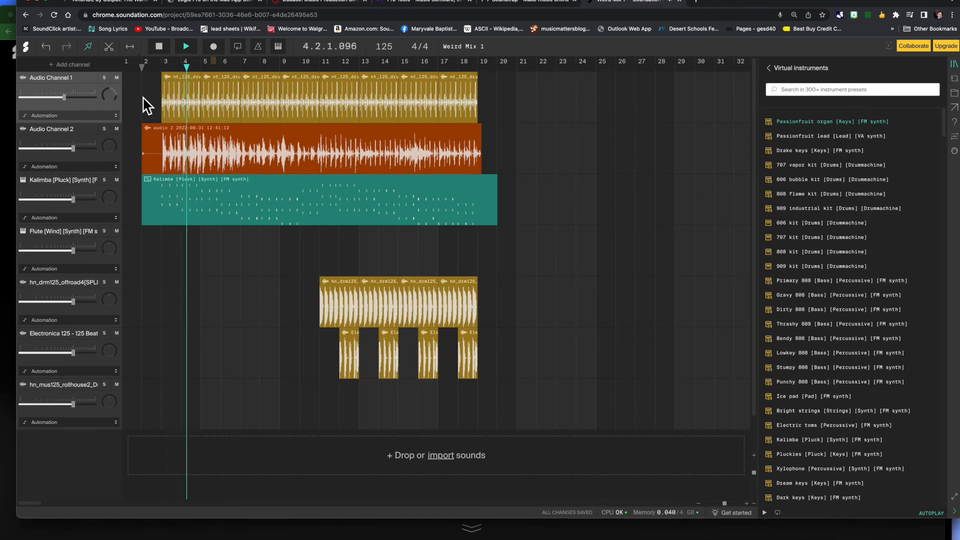
pyautogui.press('space')
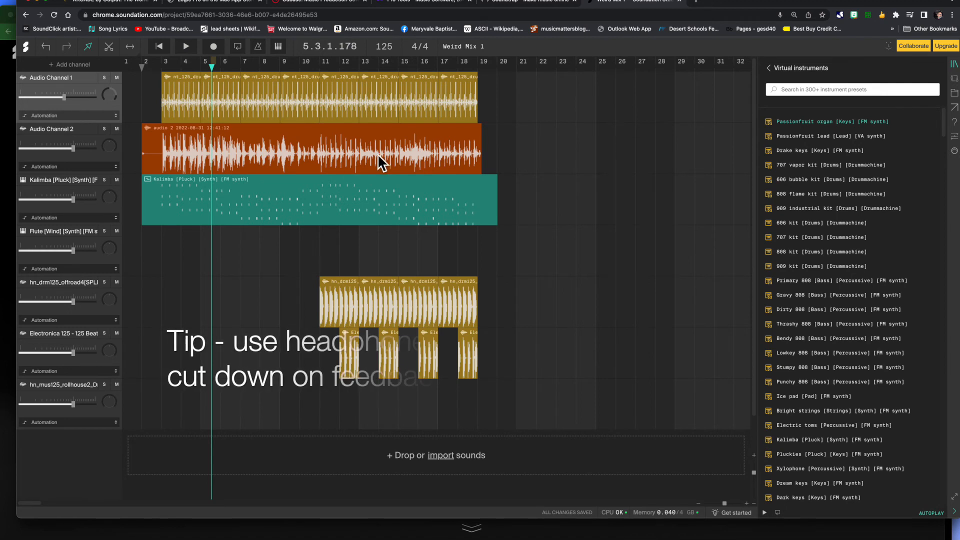
# - Delete the recorded audio clip from Audio Channel 2
pyautogui.click(172, 151)
pyautogui.press('Delete')
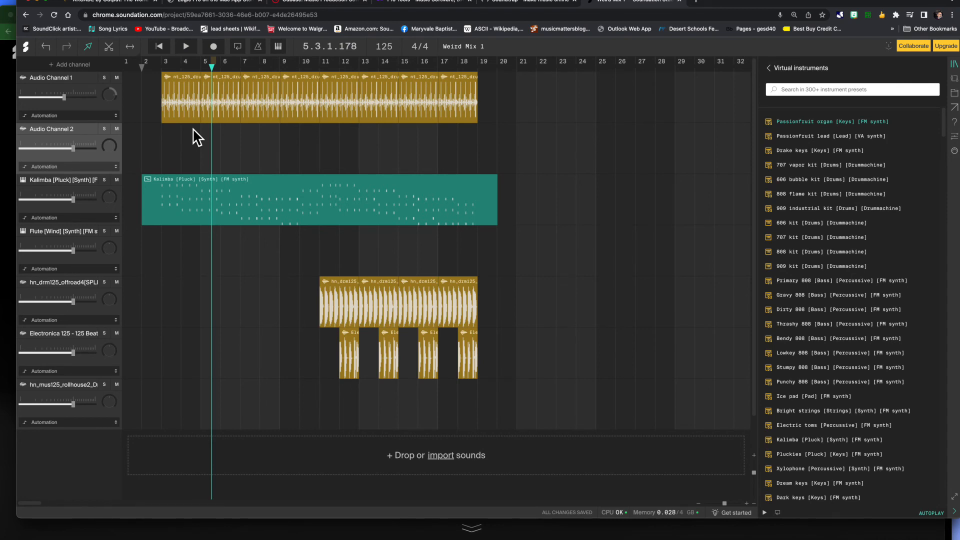
# - Record a MIDI melody on the Flute channel from bar 1 to about bar 22
pyautogui.click(213, 46)
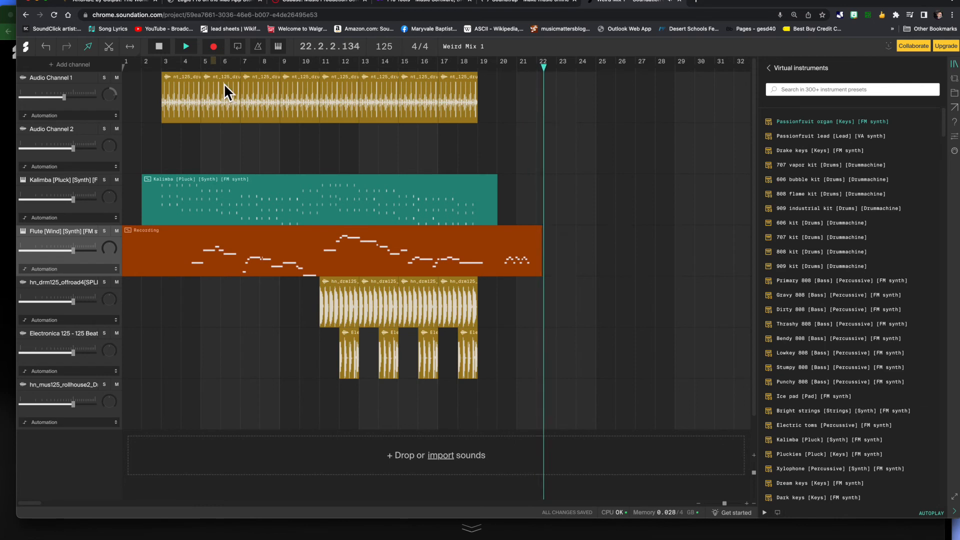
pyautogui.press('space')
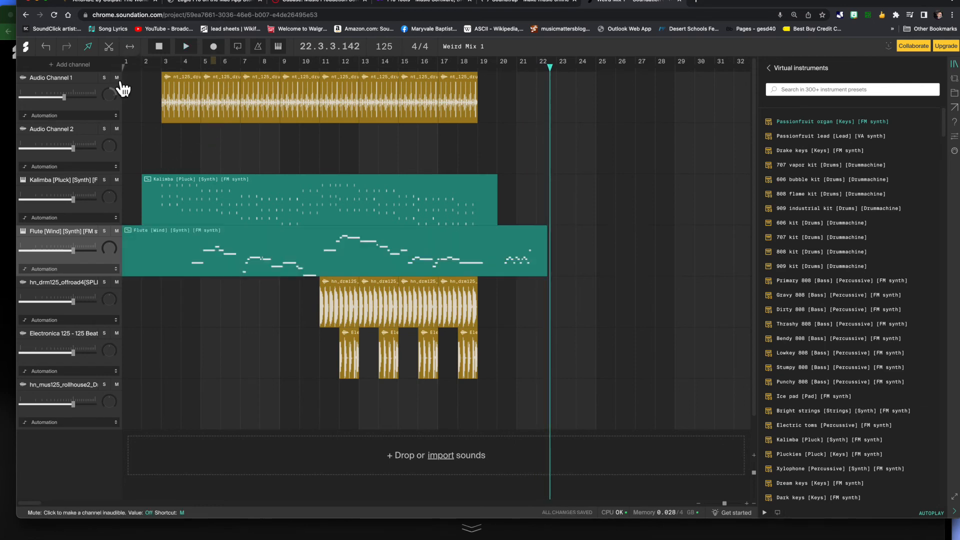
# - Play back the arrangement with the recorded flute melody from bar 2 and lower the computer's sound volume
pyautogui.press('Return')
pyautogui.press('space')
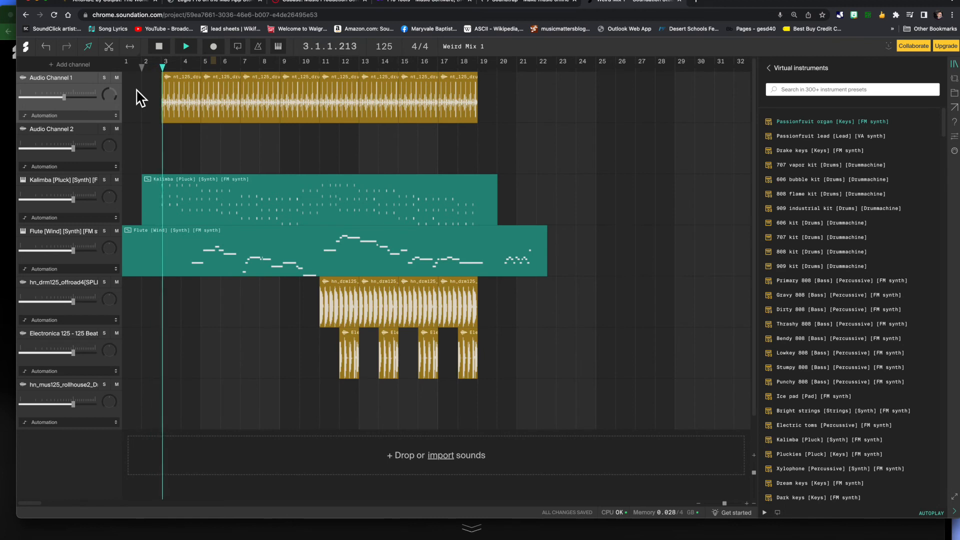
pyautogui.press('XF86AudioRaiseVolume')
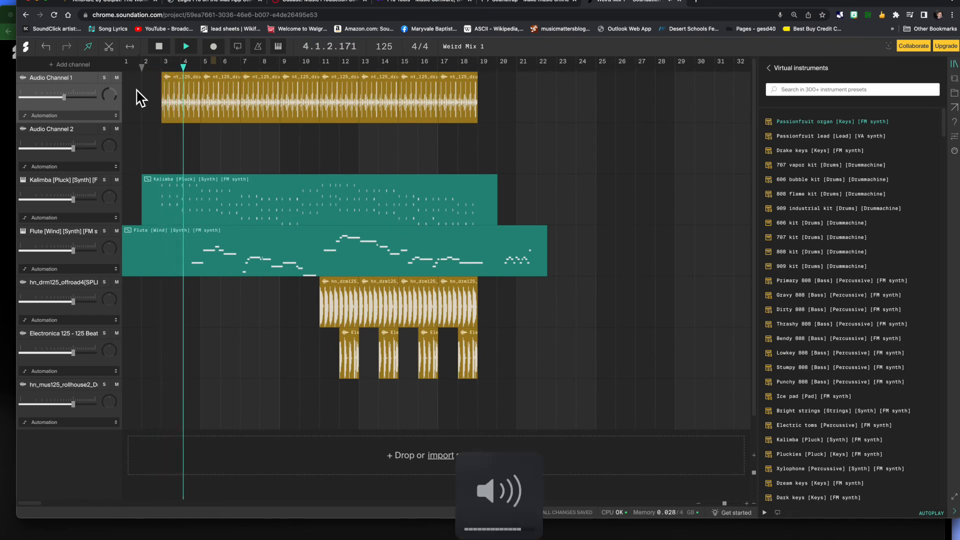
pyautogui.press('XF86AudioLowerVolume')
pyautogui.press('XF86AudioLowerVolume')
pyautogui.press('XF86AudioLowerVolume')
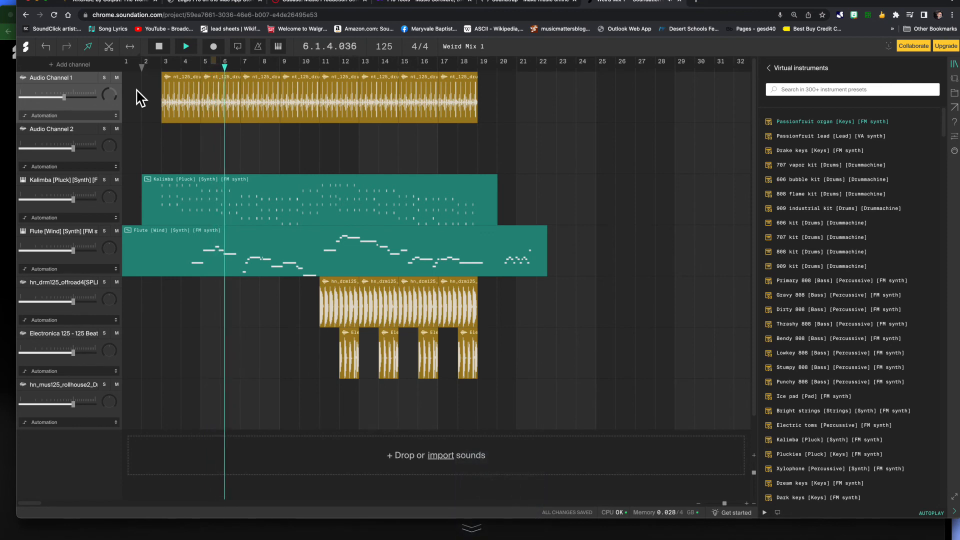
pyautogui.press('space')
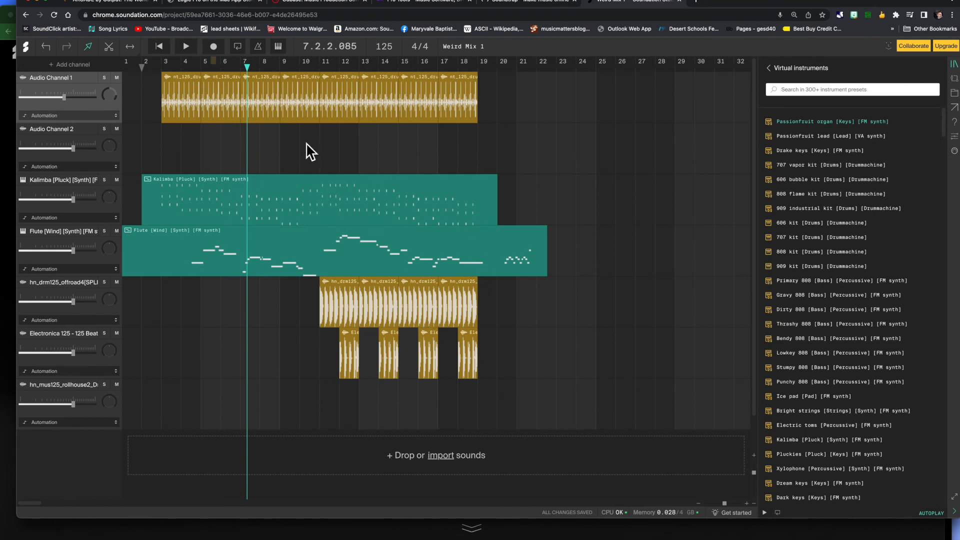
# - Play the arrangement from bar 11, where the additional drum loops begin, for a few bars
pyautogui.click(317, 150)
pyautogui.press('space')
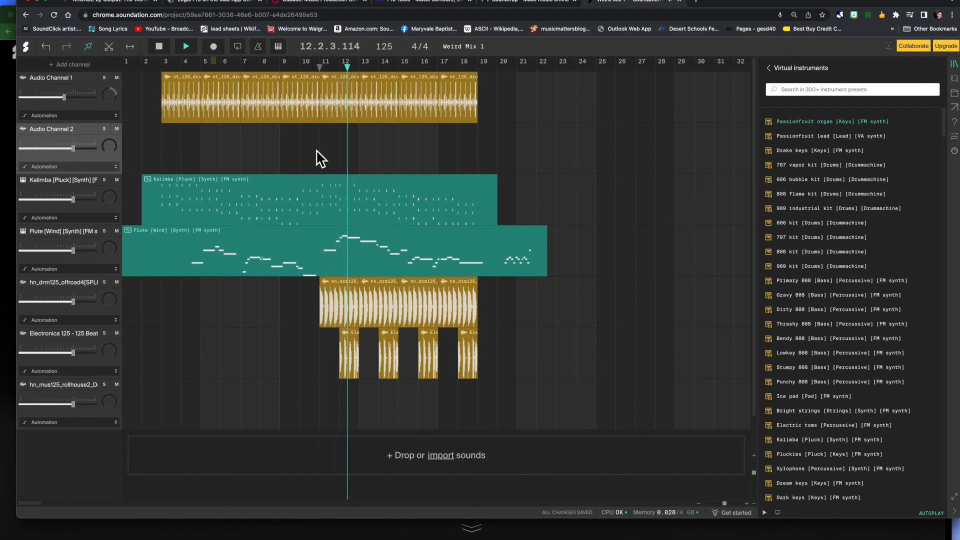
pyautogui.press('space')
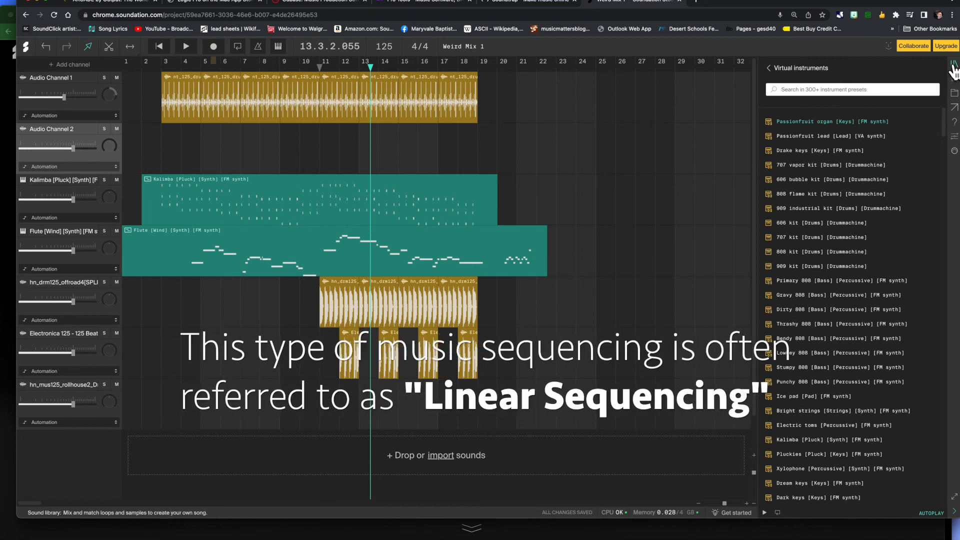
# - Export the project as a LO-RES MP3 (192kbps) and open the downloaded file
pyautogui.click(954, 108)
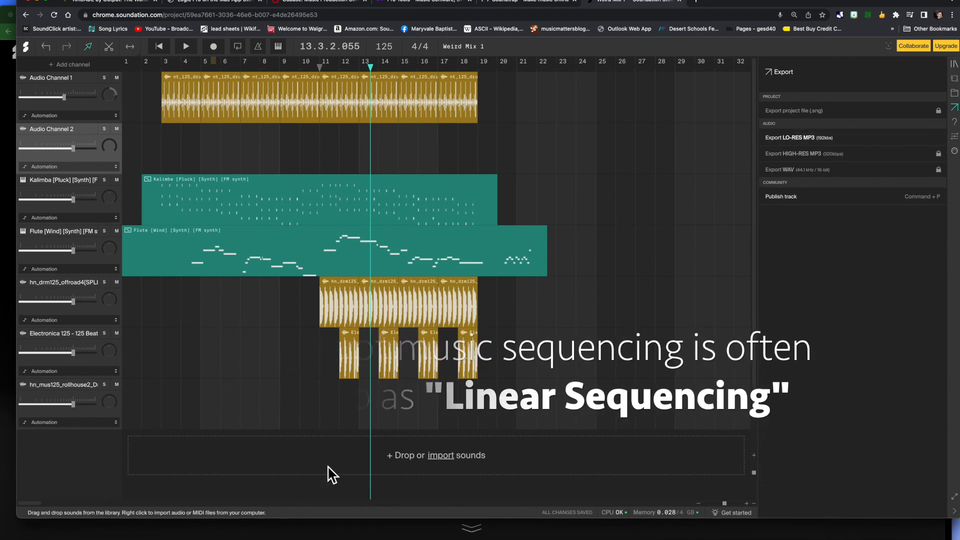
pyautogui.click(815, 146)
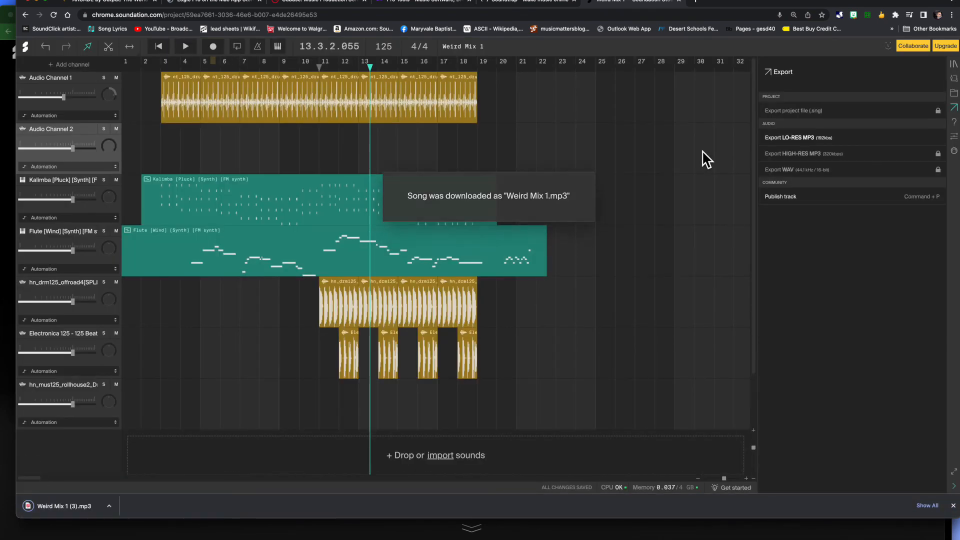
pyautogui.click(69, 510)
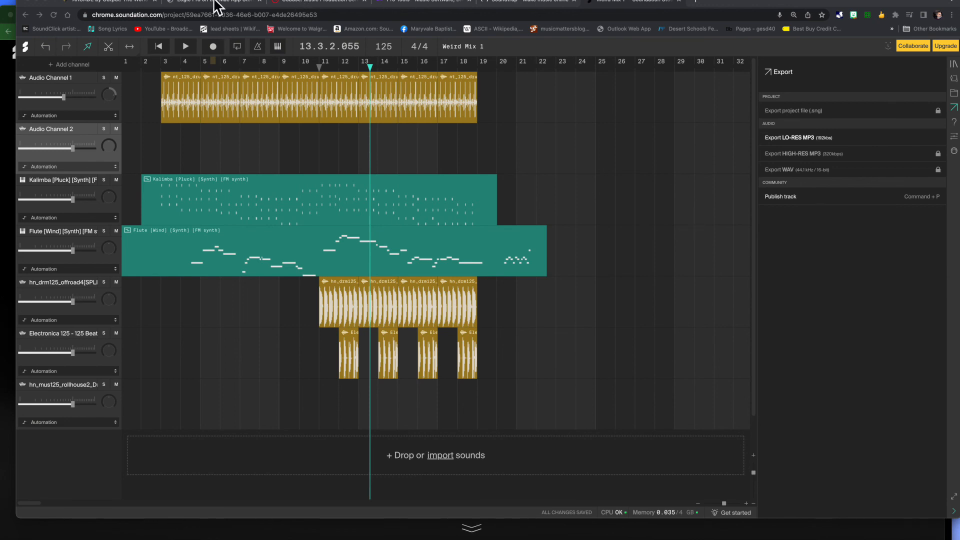
# - Revisit the Logic Pro and Arcade pages, and compare the prices and features of Pro Tools Artist, Studio and Flex
pyautogui.click(215, 3)
pyautogui.click(113, 5)
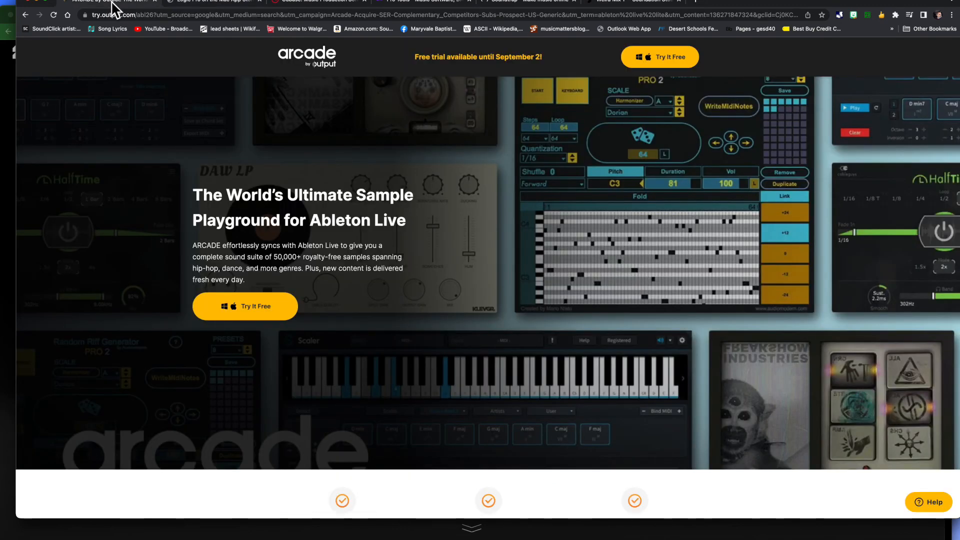
pyautogui.click(447, 3)
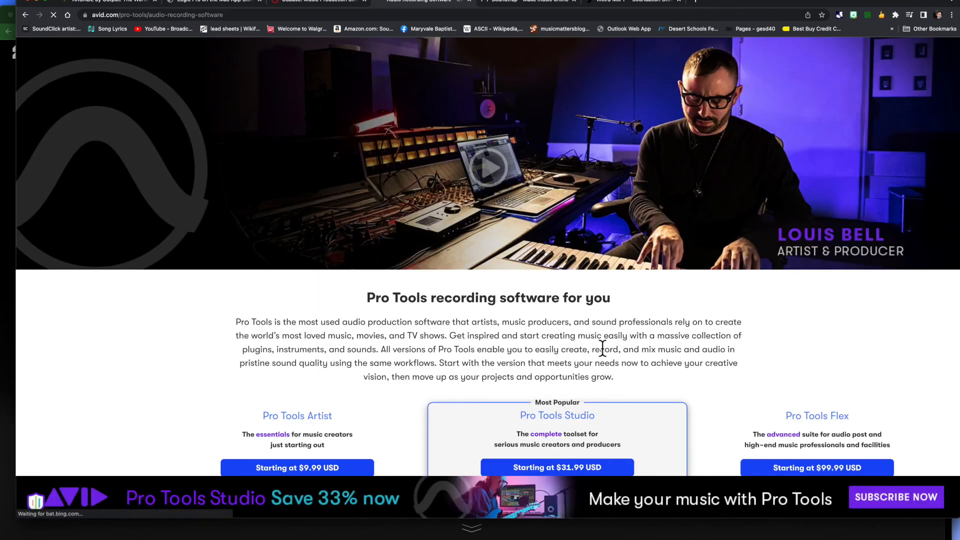
pyautogui.scroll(-5, 602, 340)
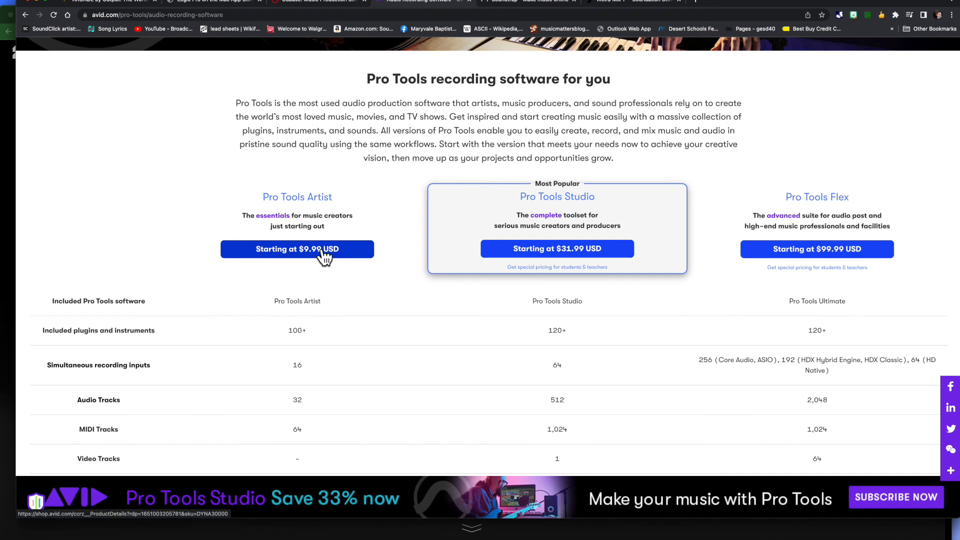
pyautogui.scroll(-2, 323, 251)
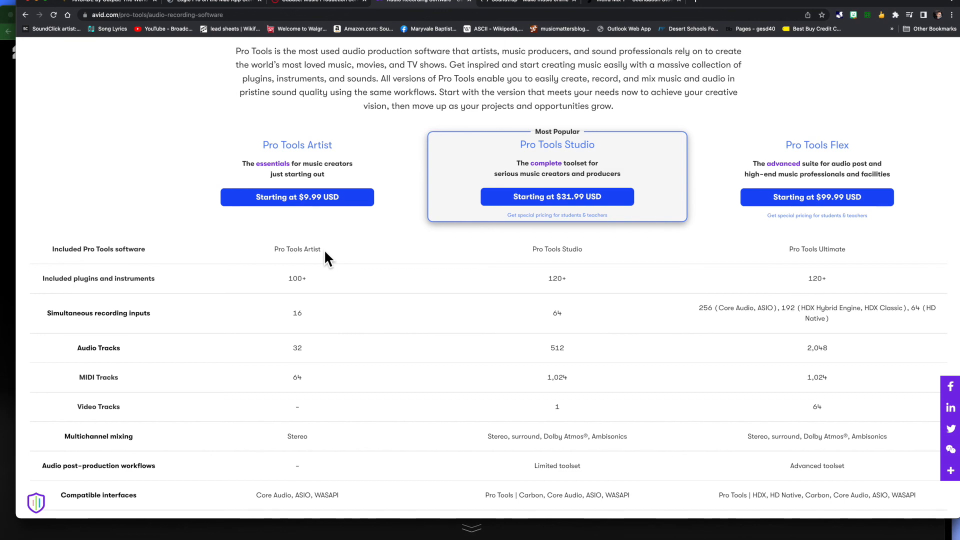
pyautogui.scroll(-1, 337, 257)
pyautogui.scroll(5, 380, 270)
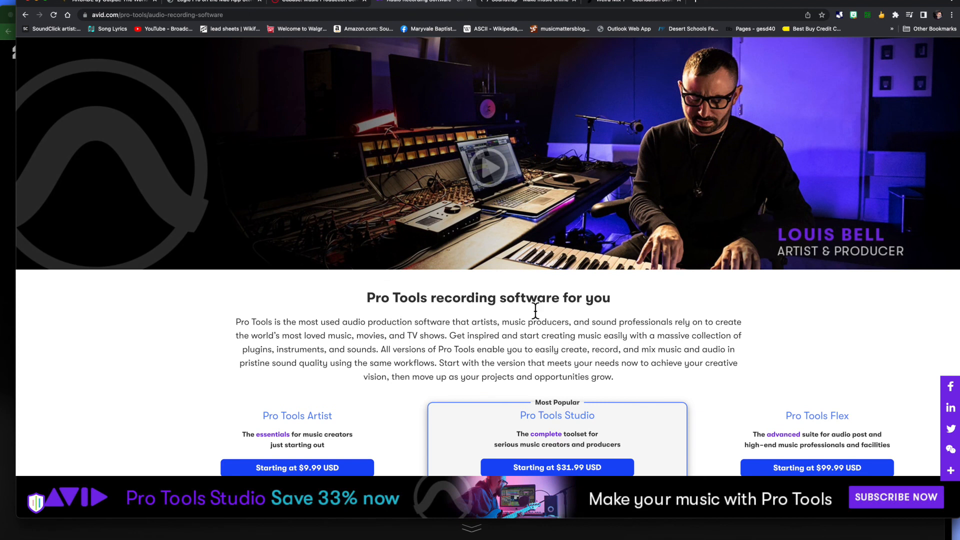
pyautogui.scroll(-1, 533, 322)
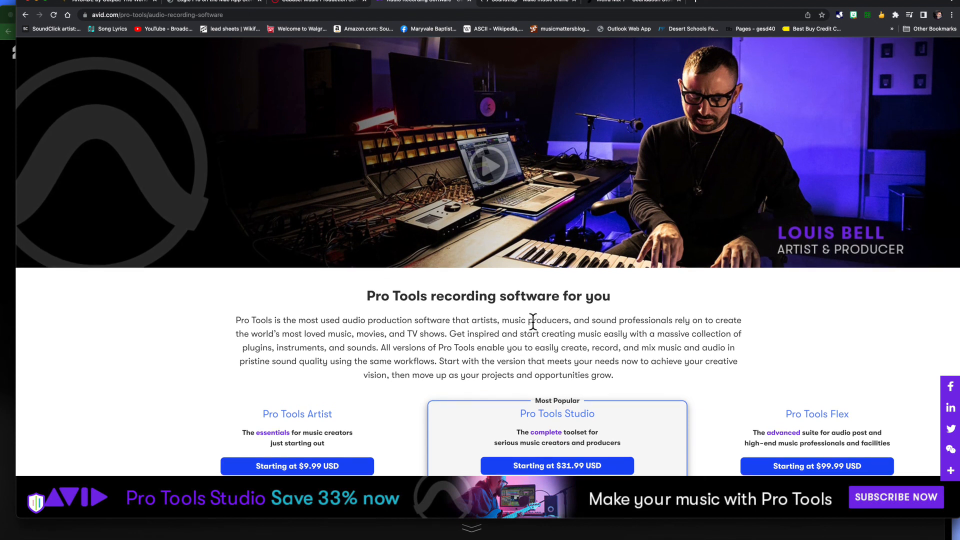